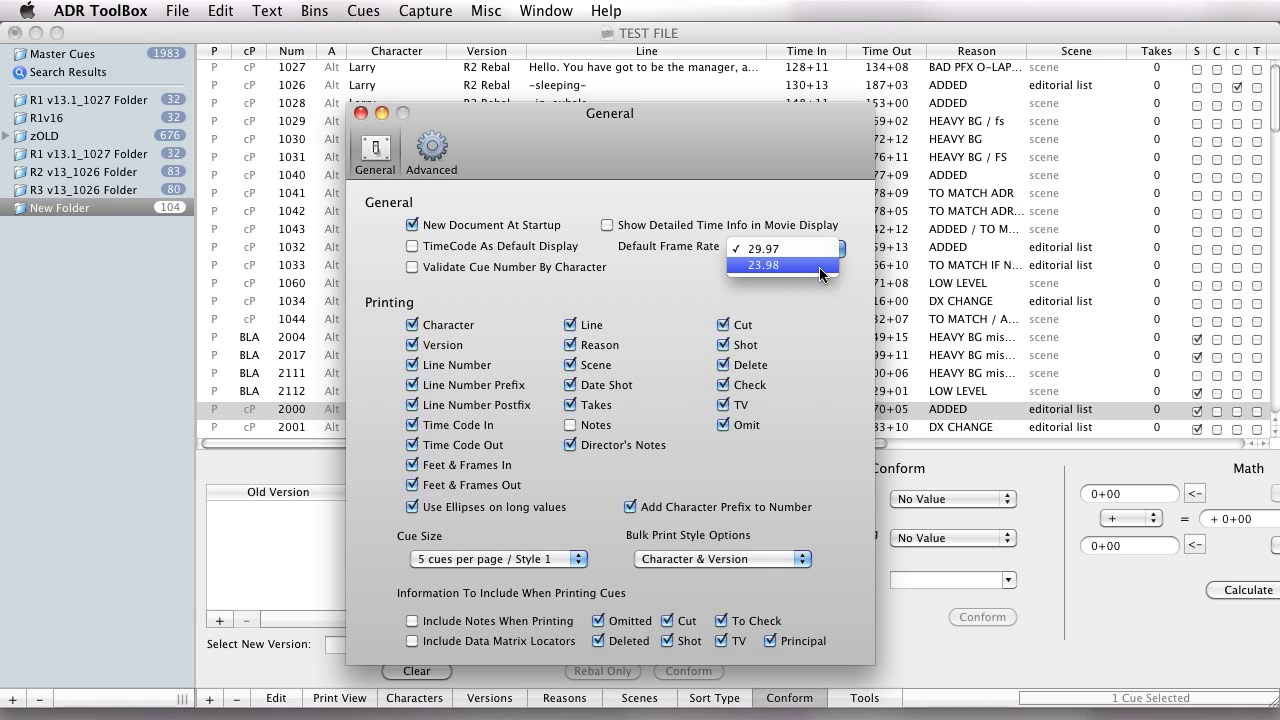
Set the default frame rate preference to 23.98 and move the preferences window aside.
click(819, 266)
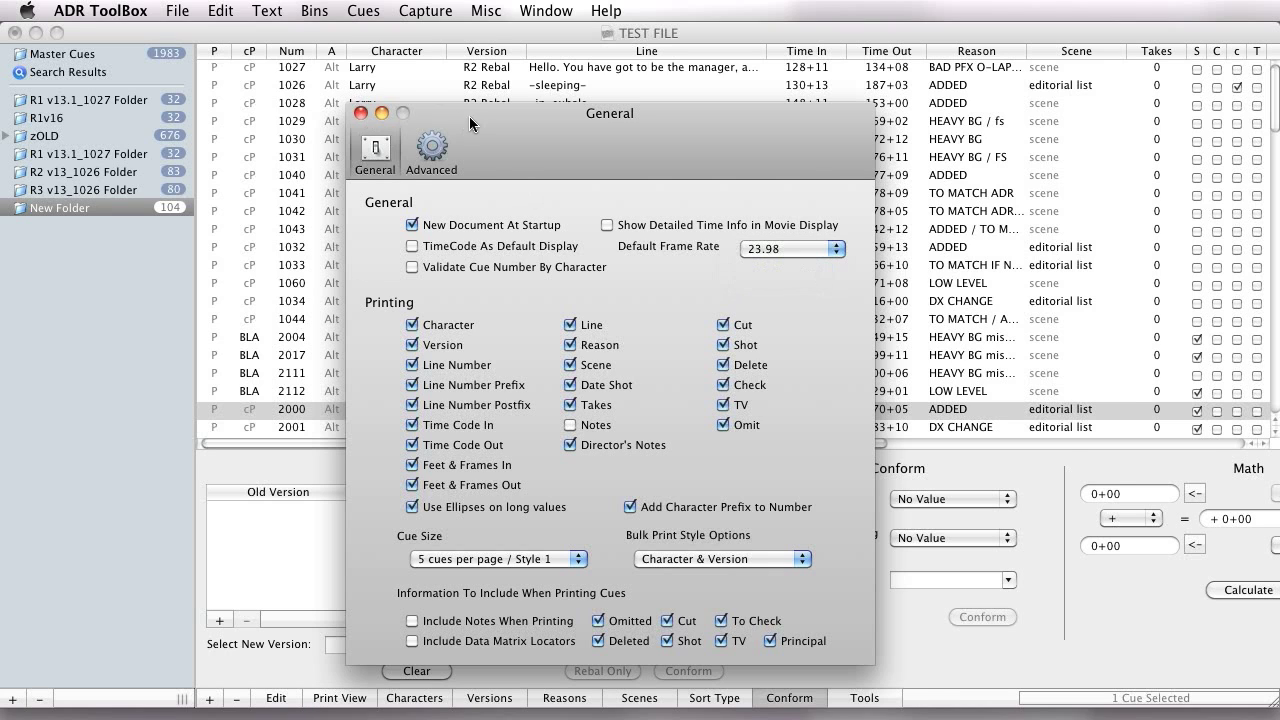
drag(463, 115, 744, 115)
Compare the frame rate options of version R2 Rebal with those of the default frame rate preference.
click(489, 698)
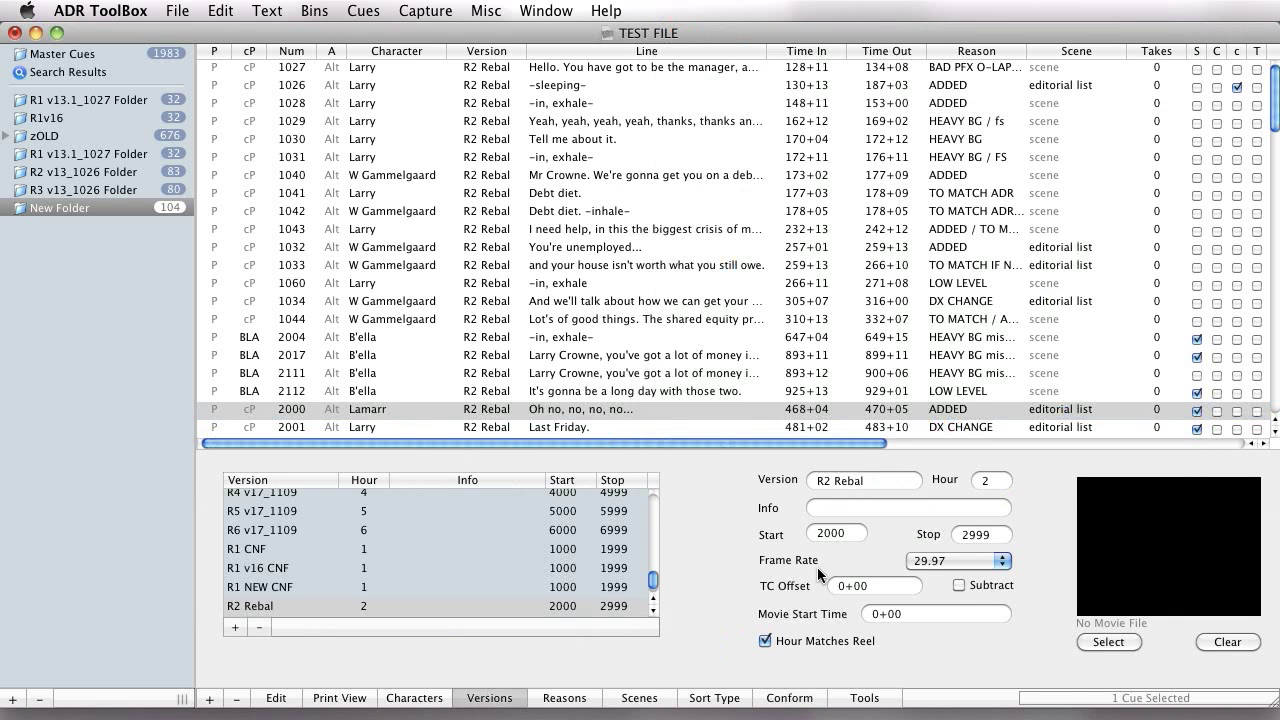
click(941, 561)
click(904, 456)
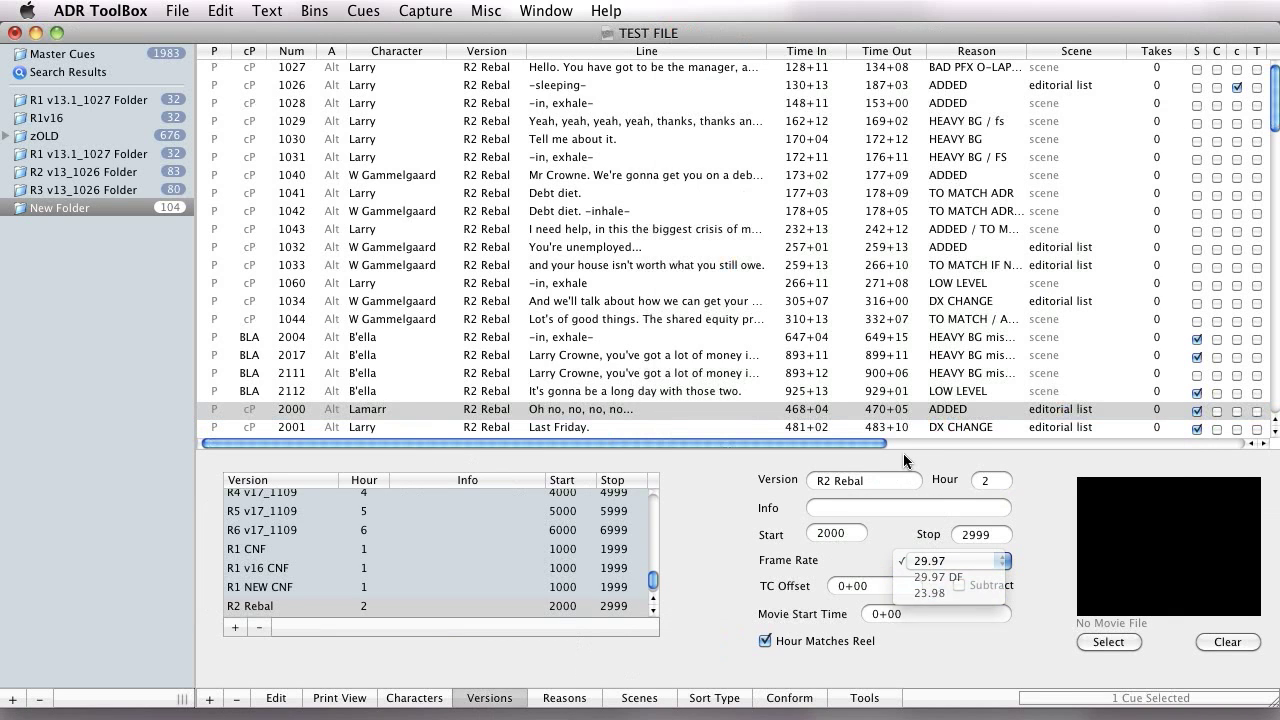
key(super+comma)
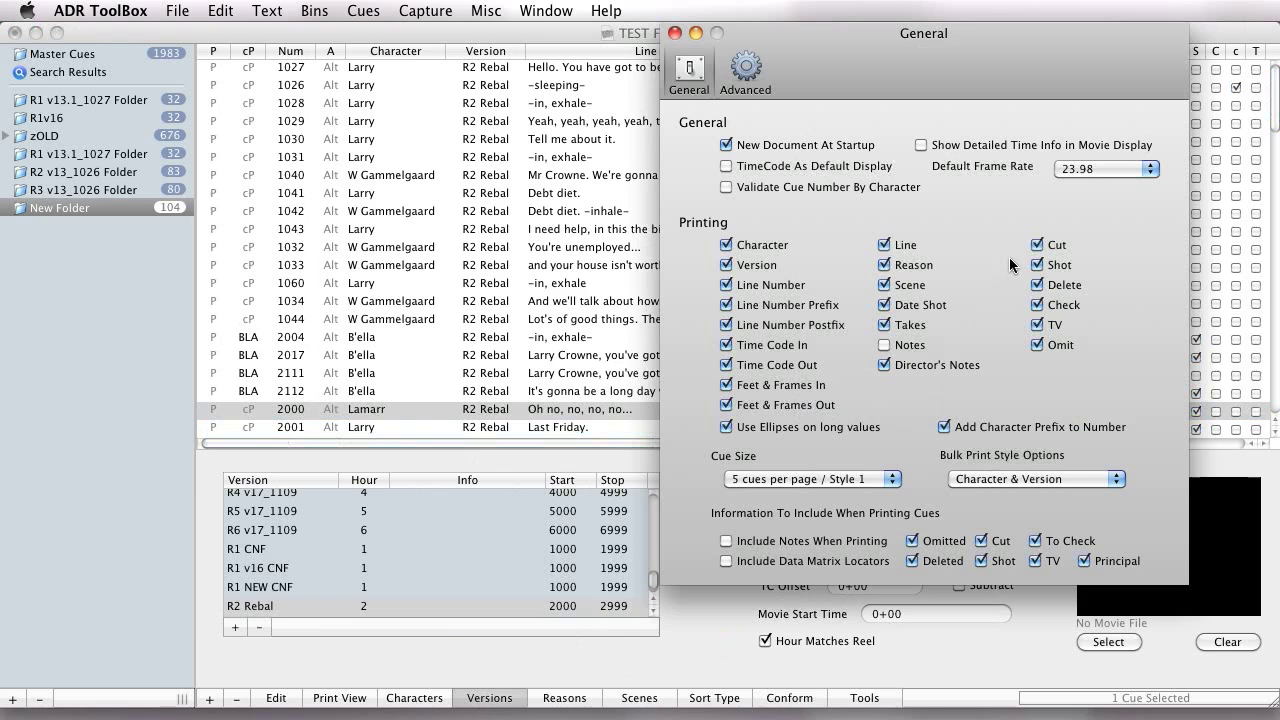
click(1079, 167)
click(1077, 173)
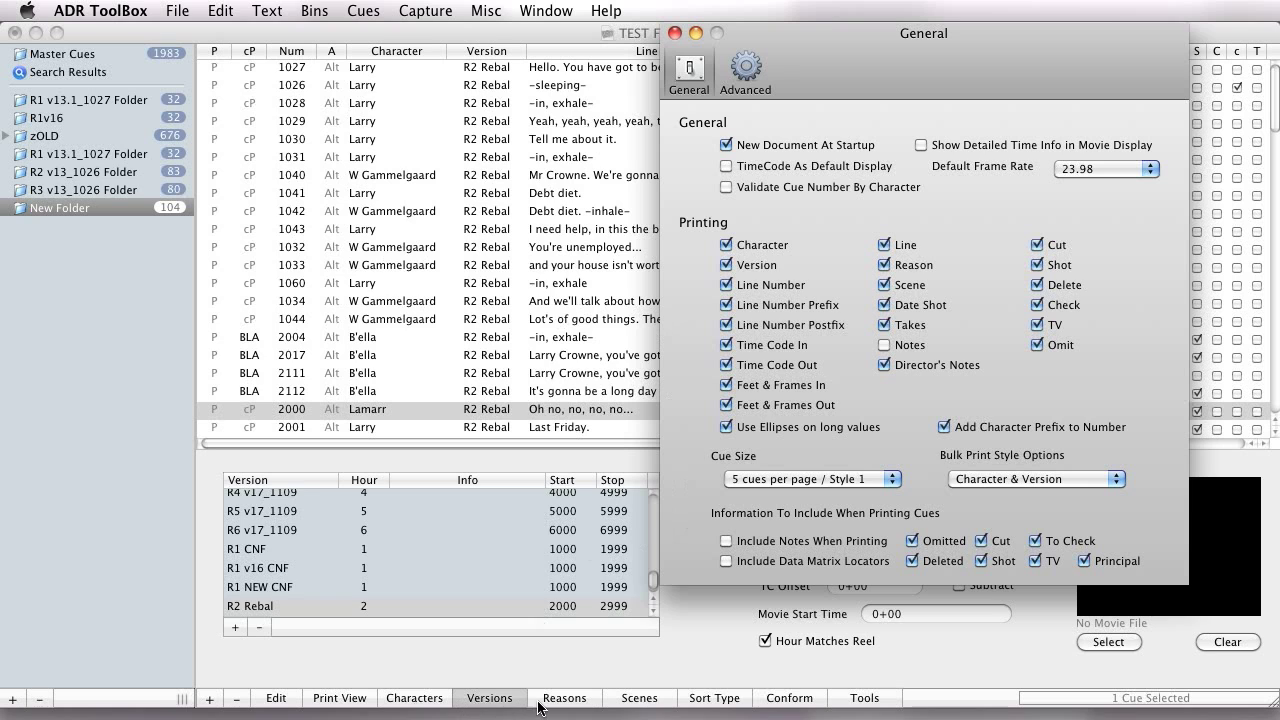
Display the settings of version R1 v8_1004, including its start and stop cue numbers.
scroll(480, 527, up, 10)
click(497, 506)
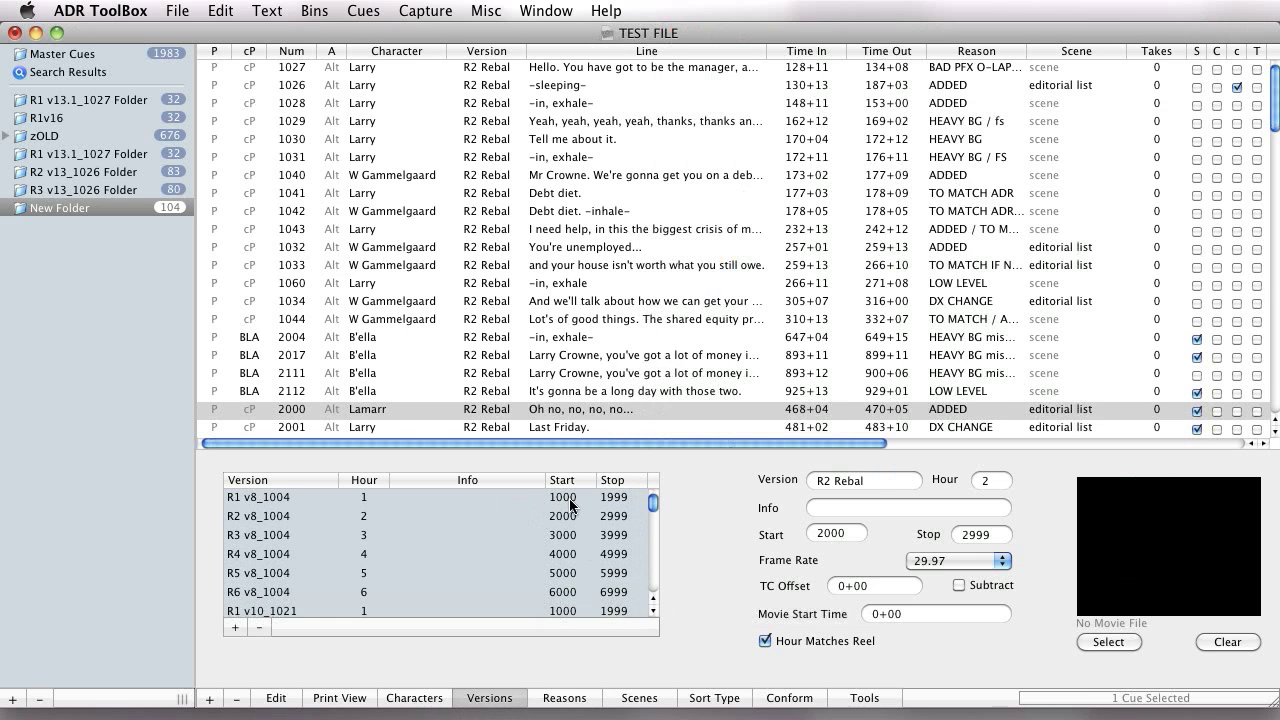
click(570, 499)
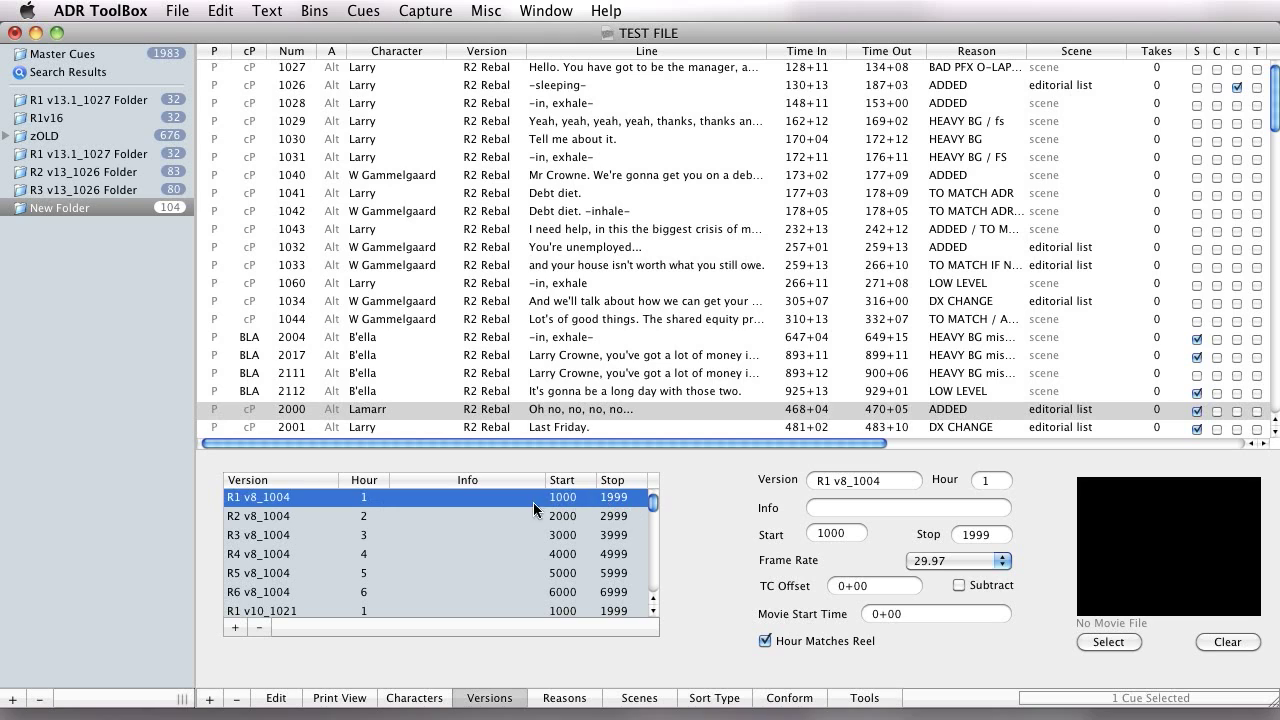
Try to renumber cue 2000 as 2005, cancelling instead of using the number anyway.
click(389, 412)
click(276, 698)
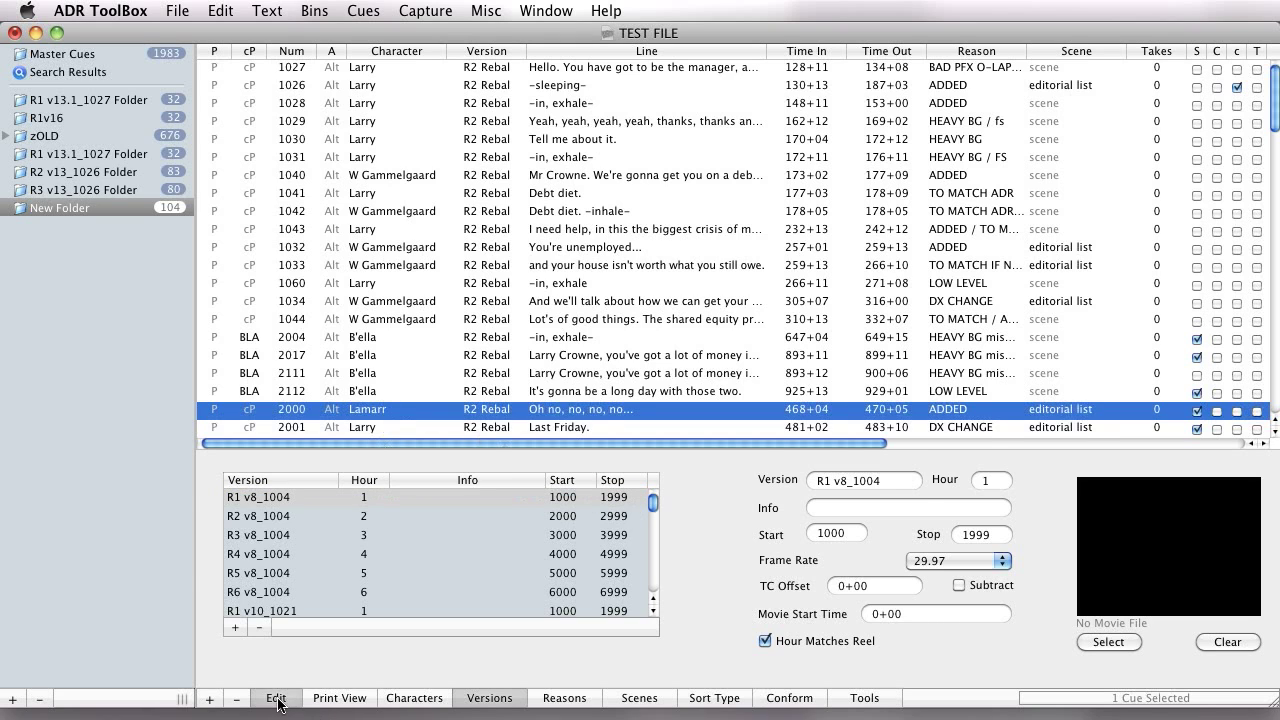
double_click(350, 505)
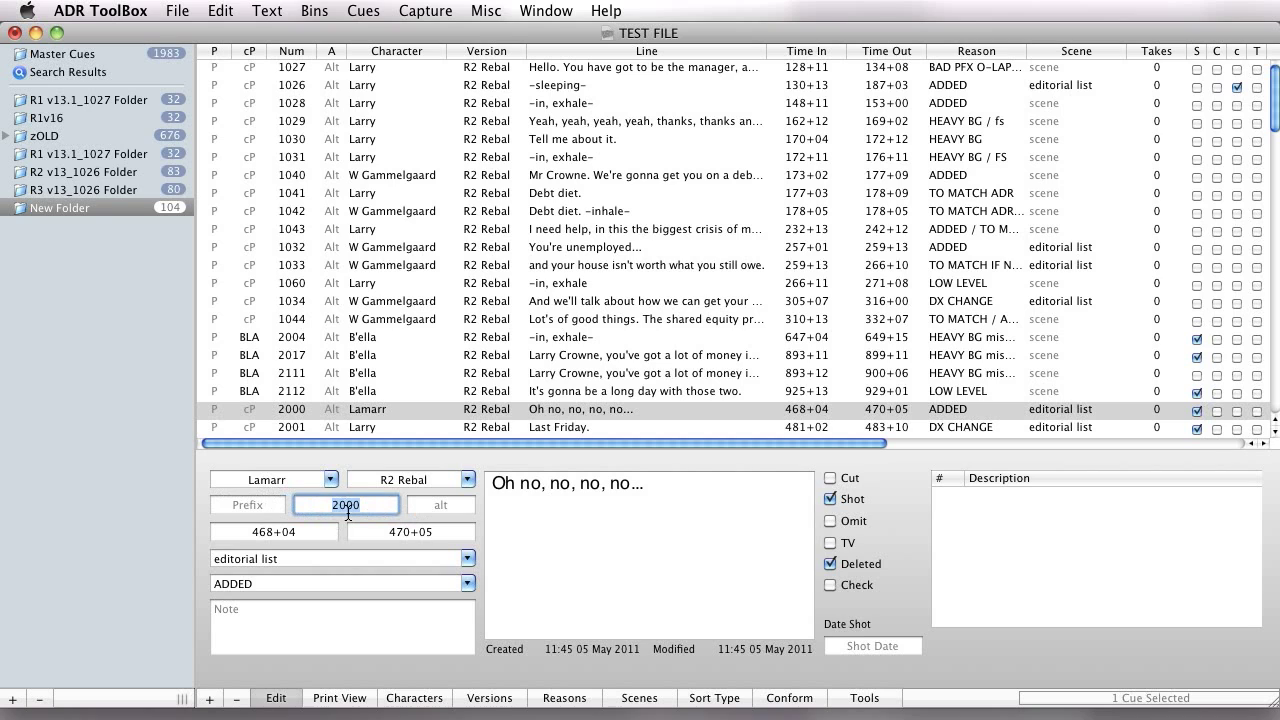
text(2005)
key(Return)
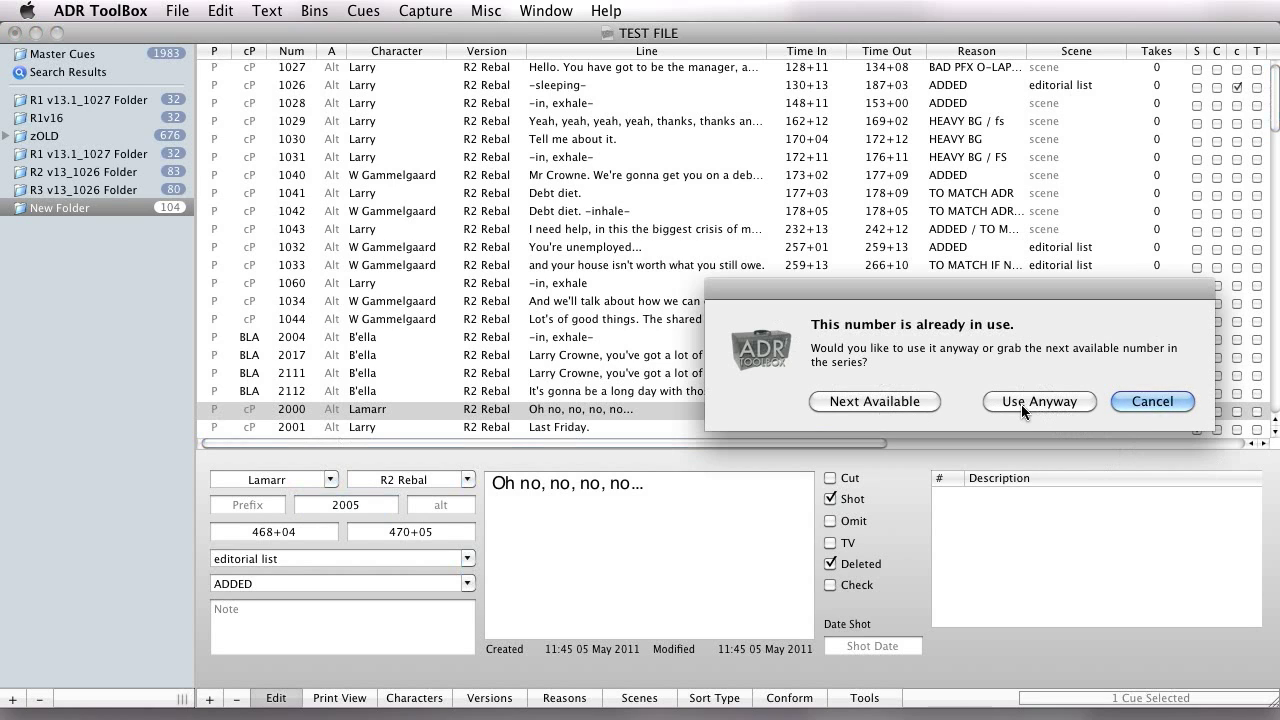
click(1127, 404)
Set the number of cue 2000 to 0 and choose to use that number anyway.
key(super+comma)
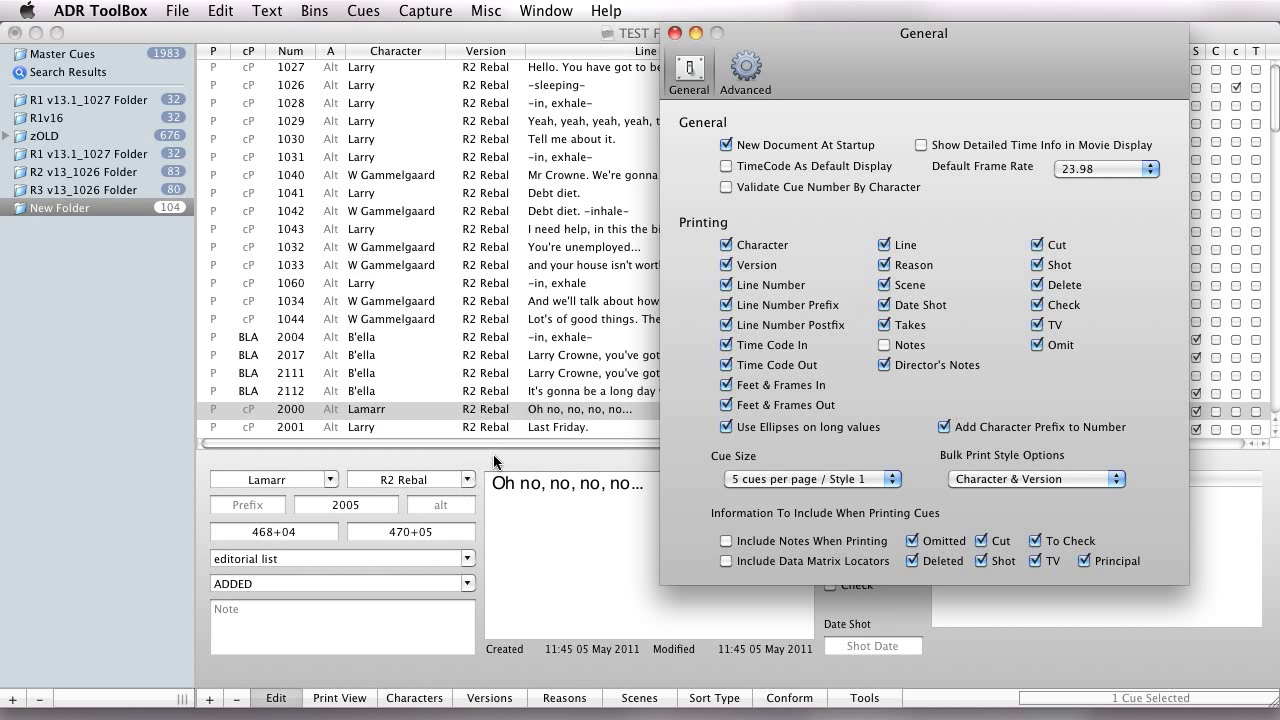
key(super+w)
text(`)
key(super+a)
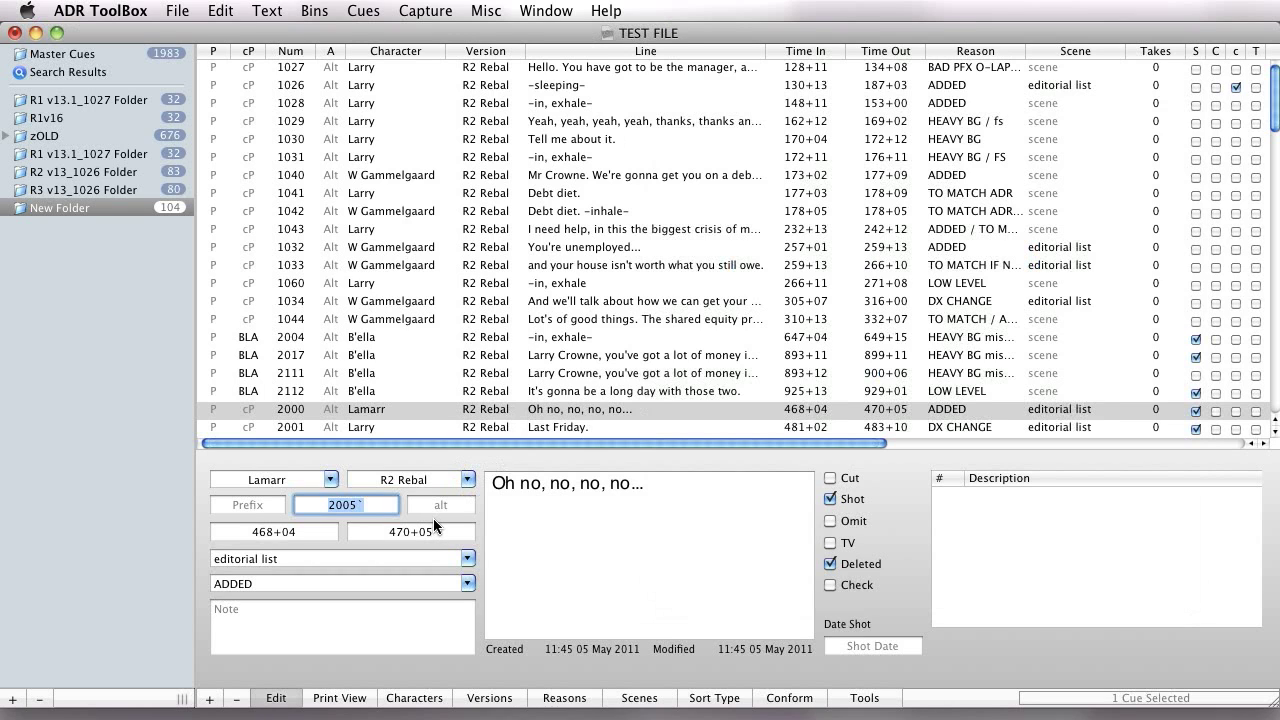
text(0)
key(Return)
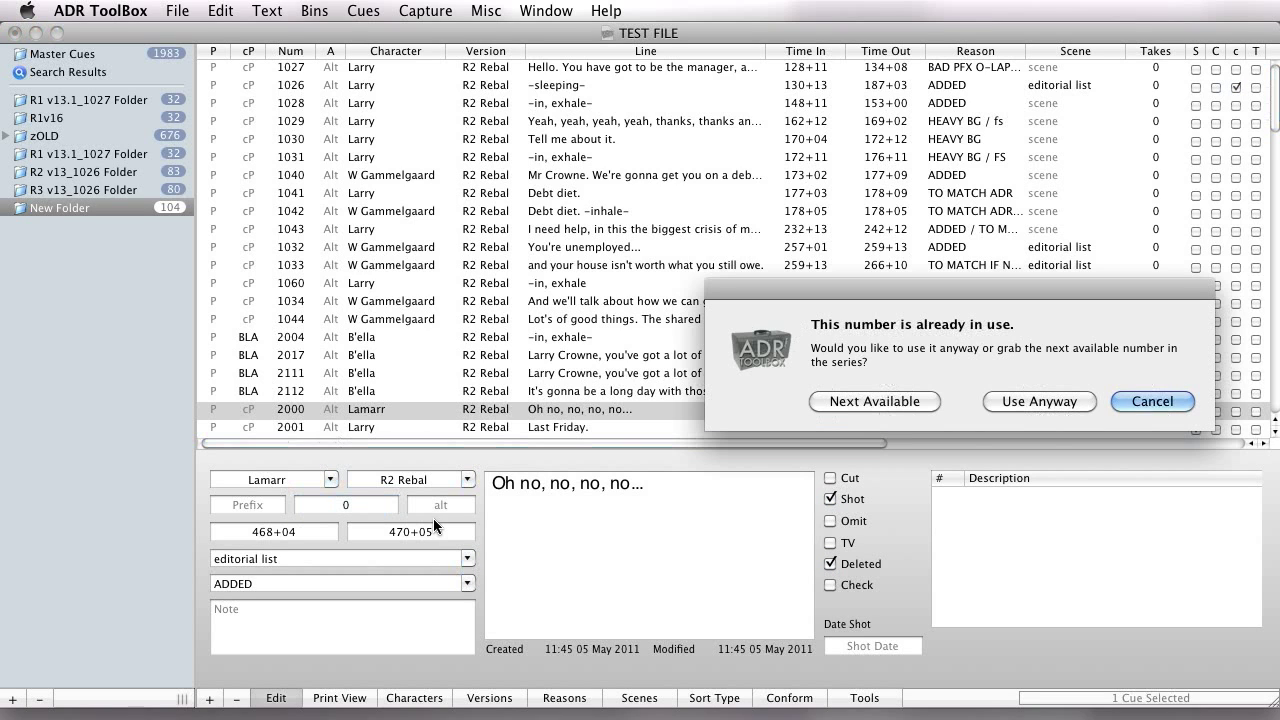
click(1040, 401)
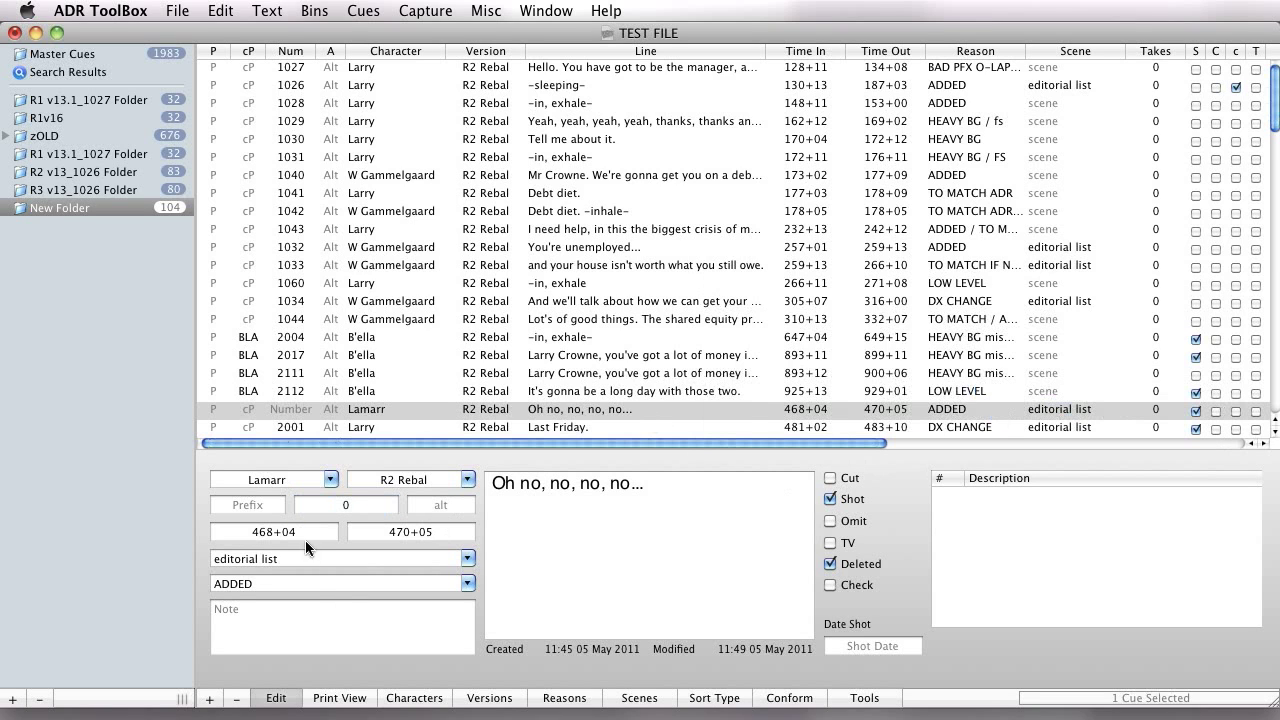
Select cue 2004 and look at the advanced preferences.
click(340, 339)
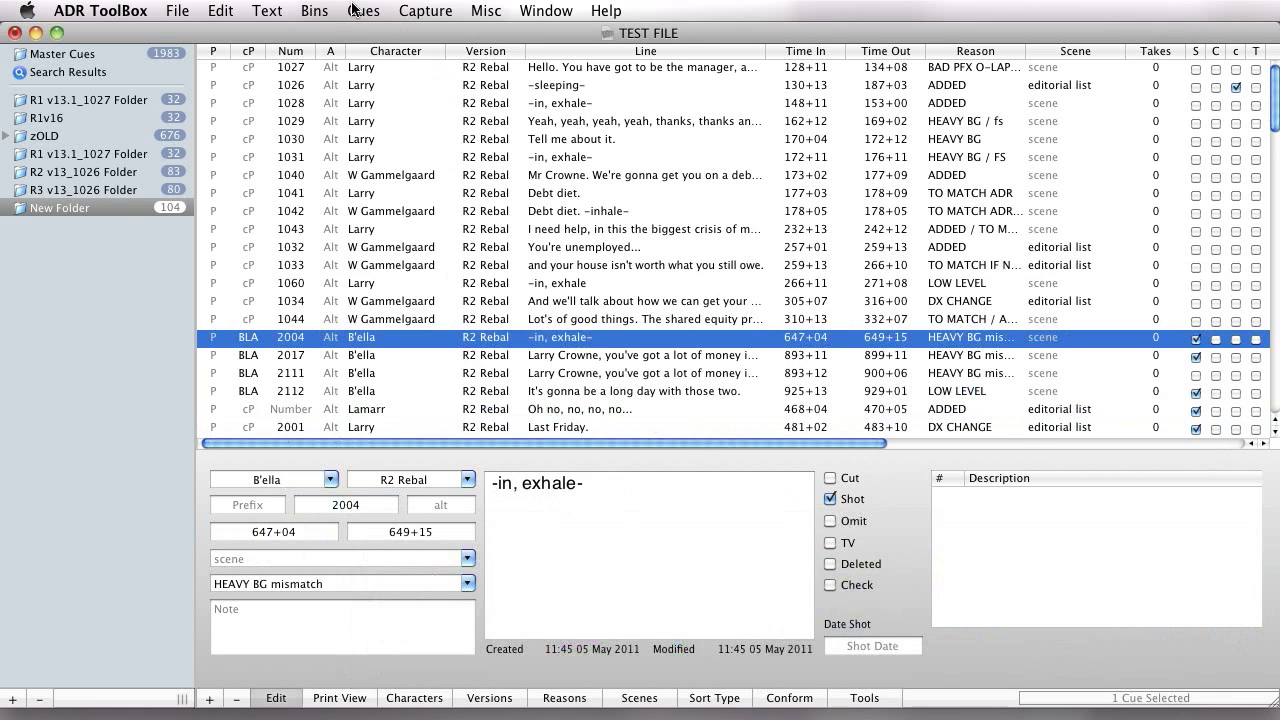
key(super+comma)
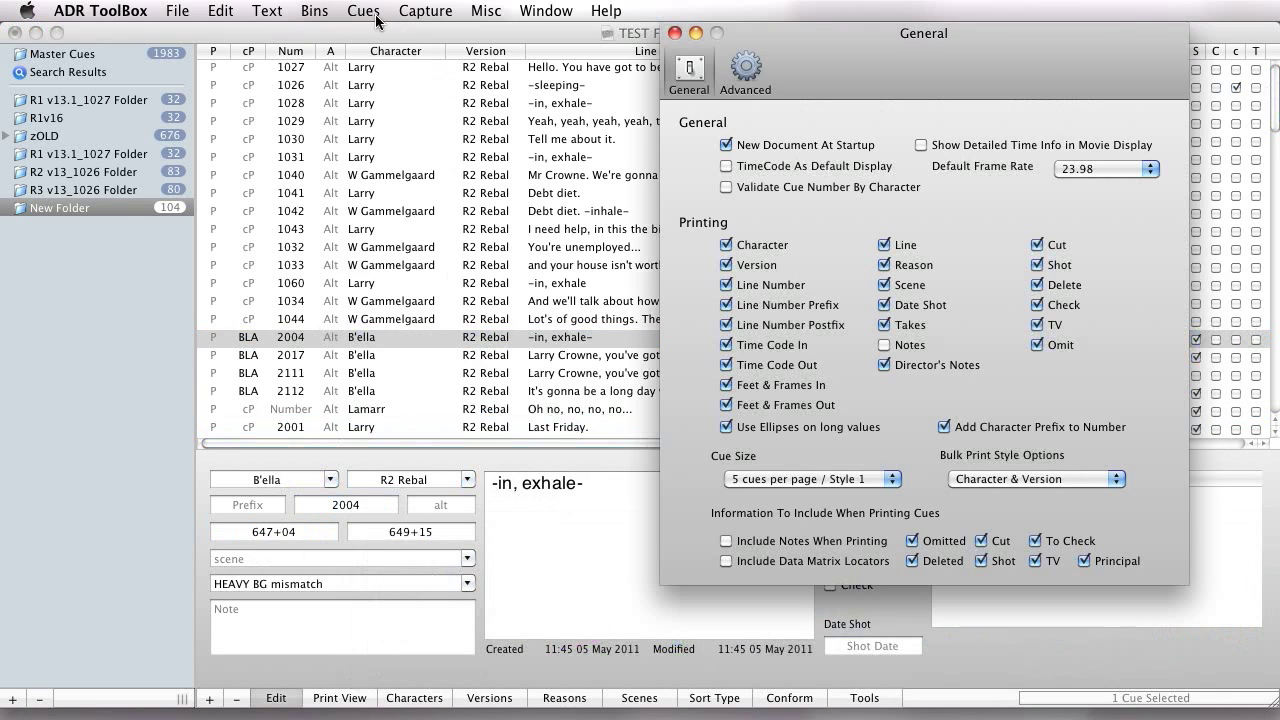
click(745, 70)
Zero out the number of cue 1028, then undo and redo the change.
click(689, 103)
click(362, 10)
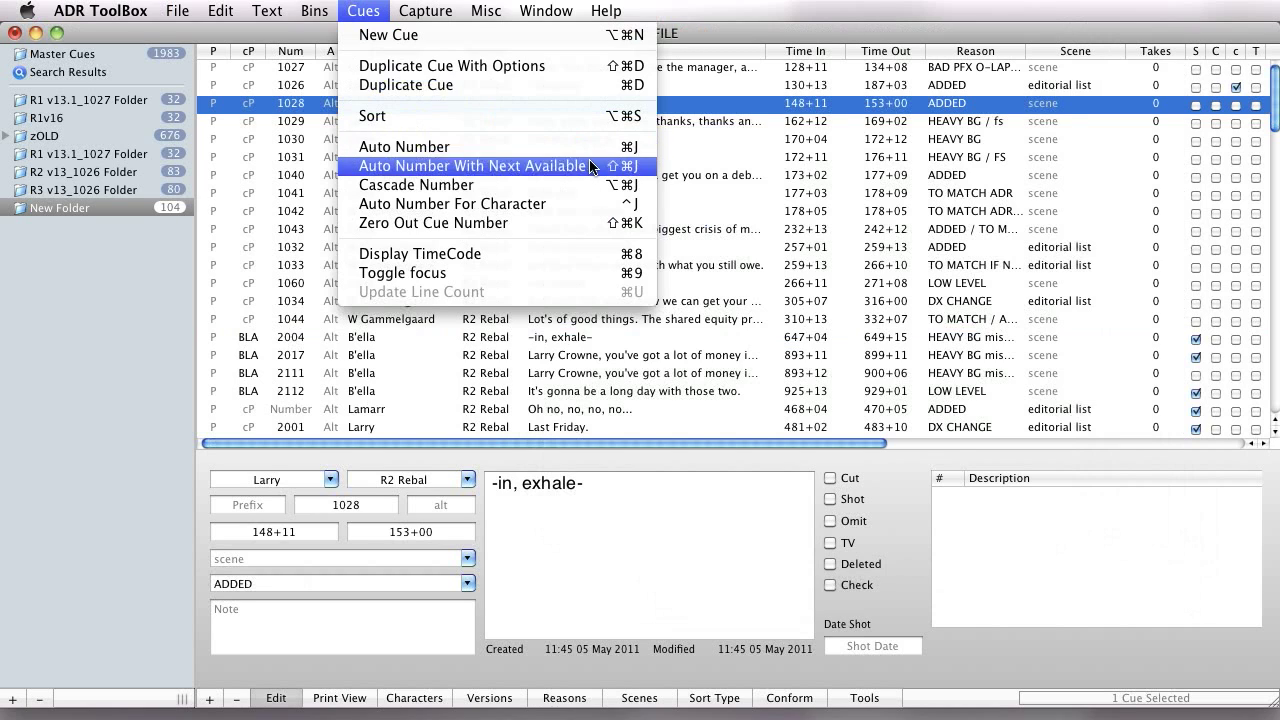
click(559, 224)
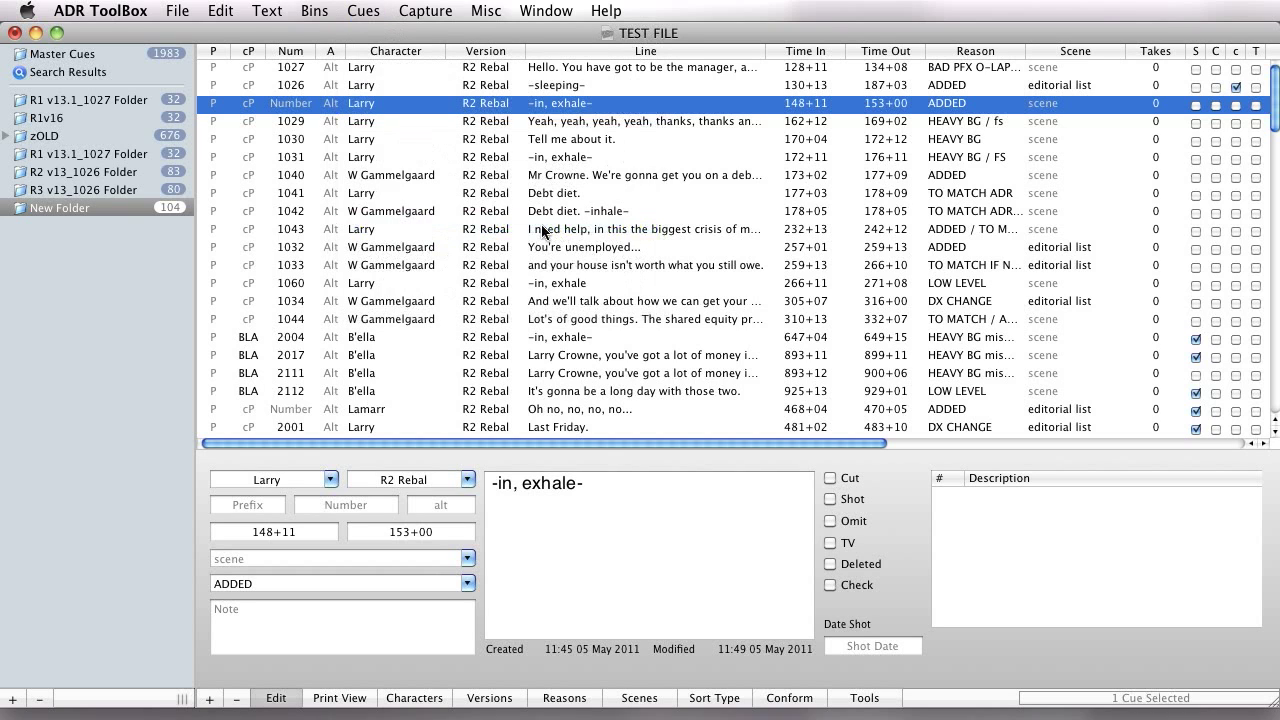
key(super+z)
key(super+shift+z)
Split the Master Cues group into bins by version.
click(310, 9)
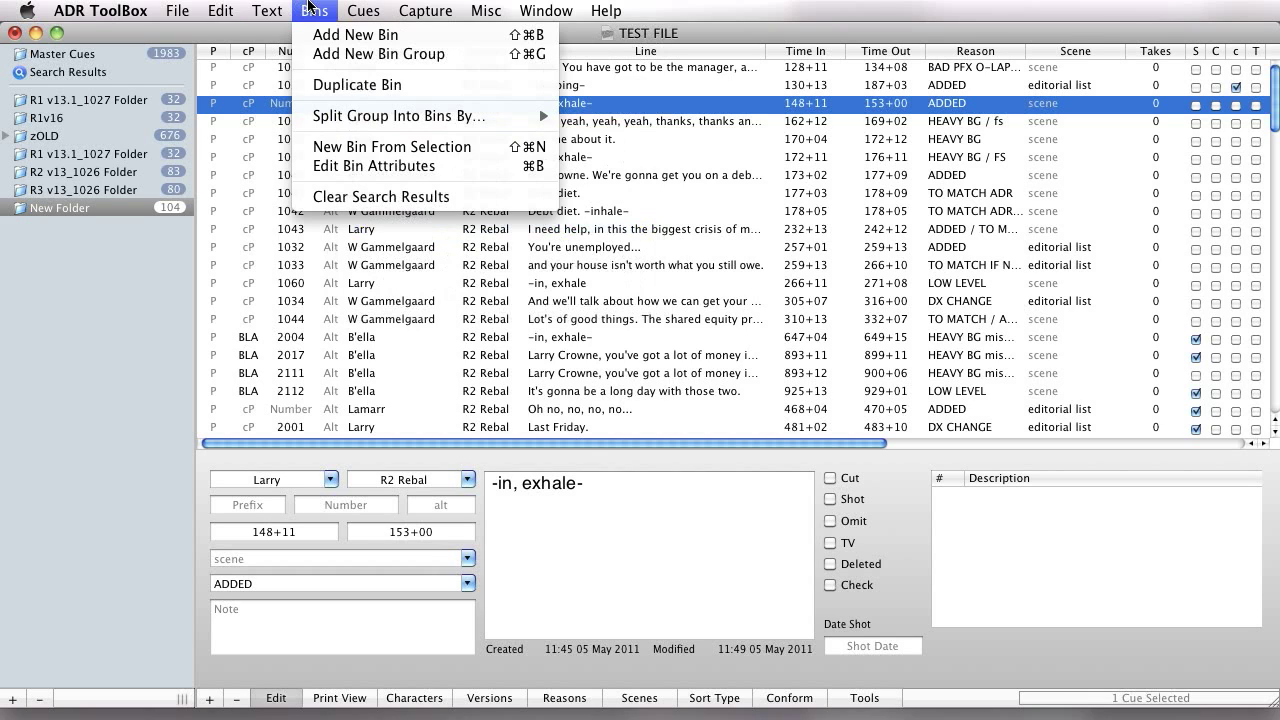
mouse_move(338, 120)
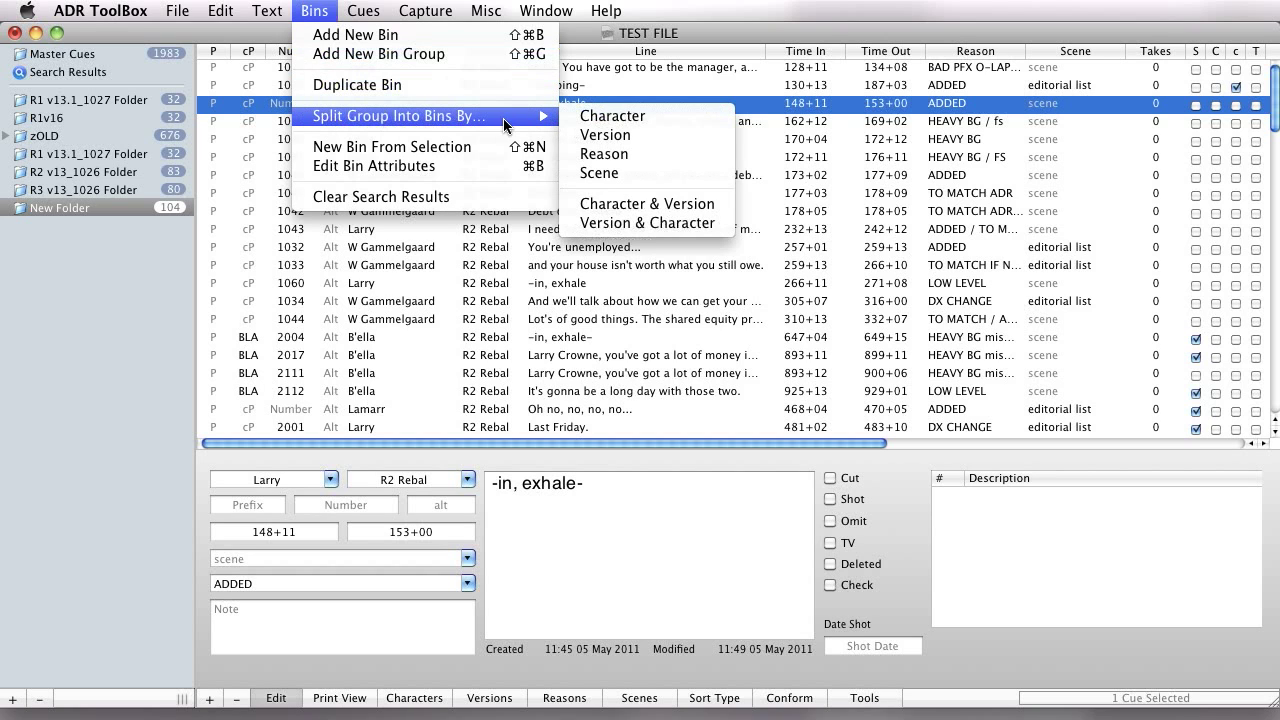
click(105, 56)
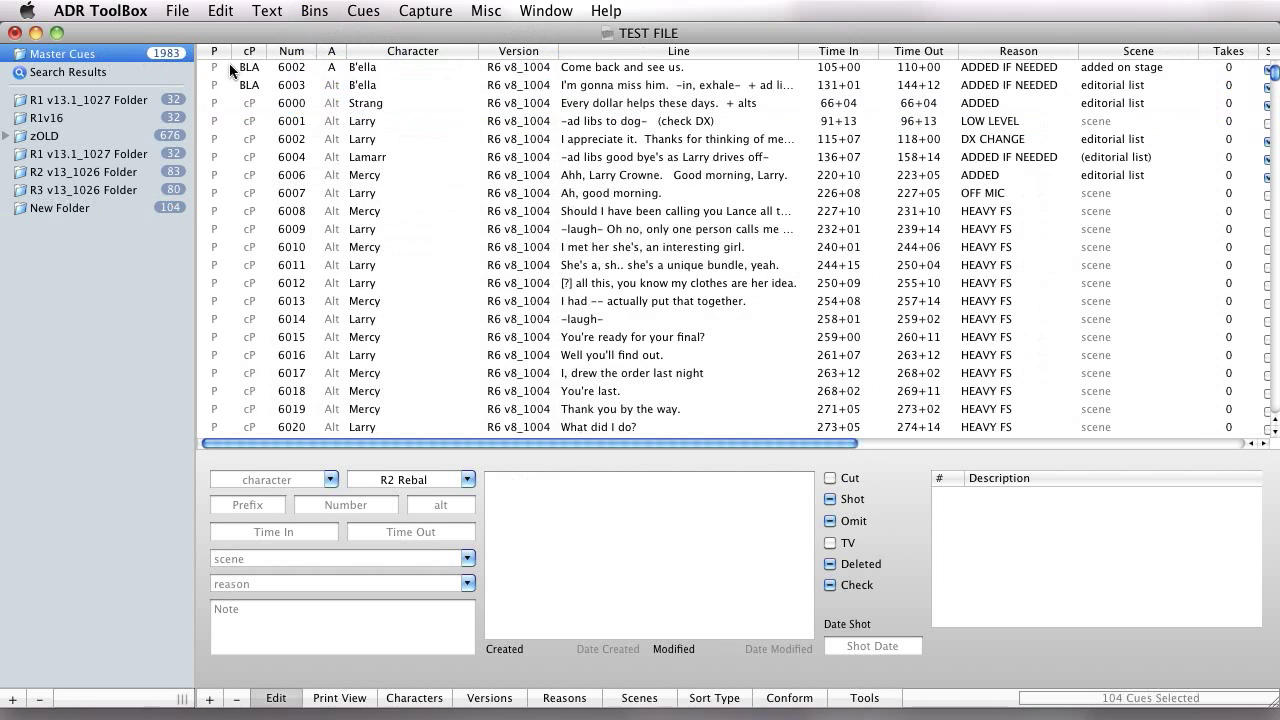
click(258, 11)
mouse_move(314, 11)
mouse_move(518, 122)
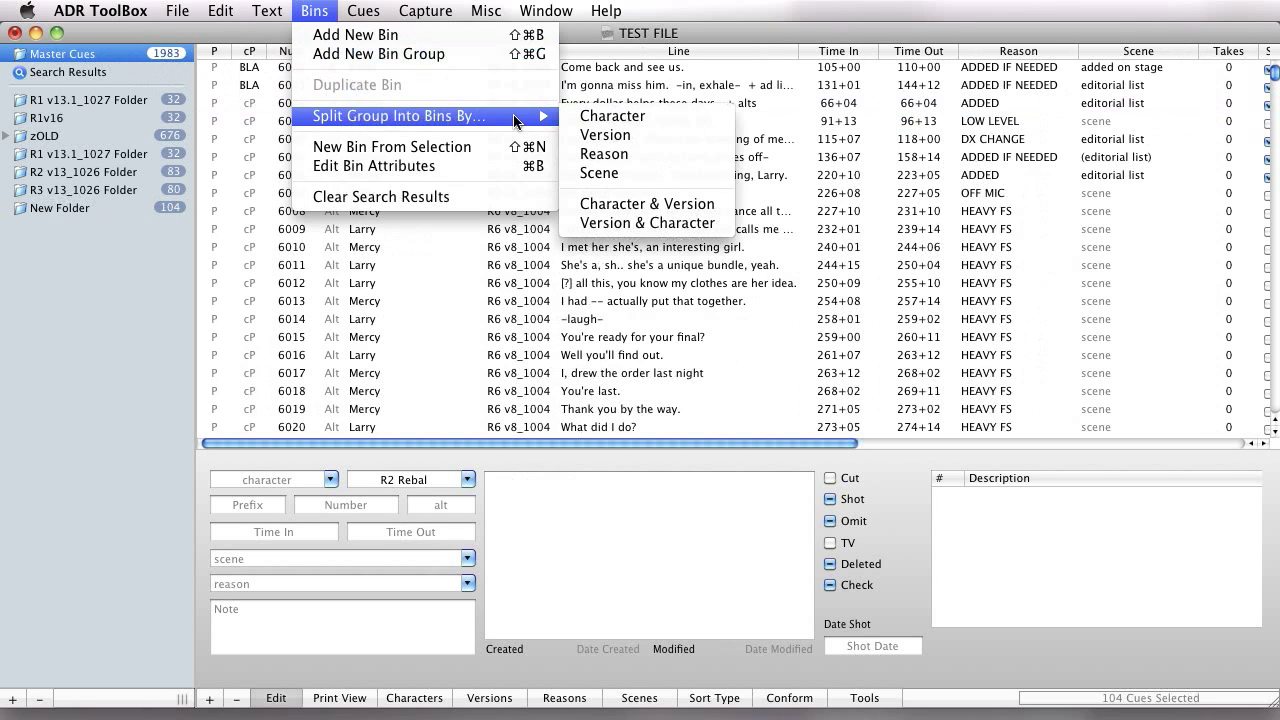
click(600, 135)
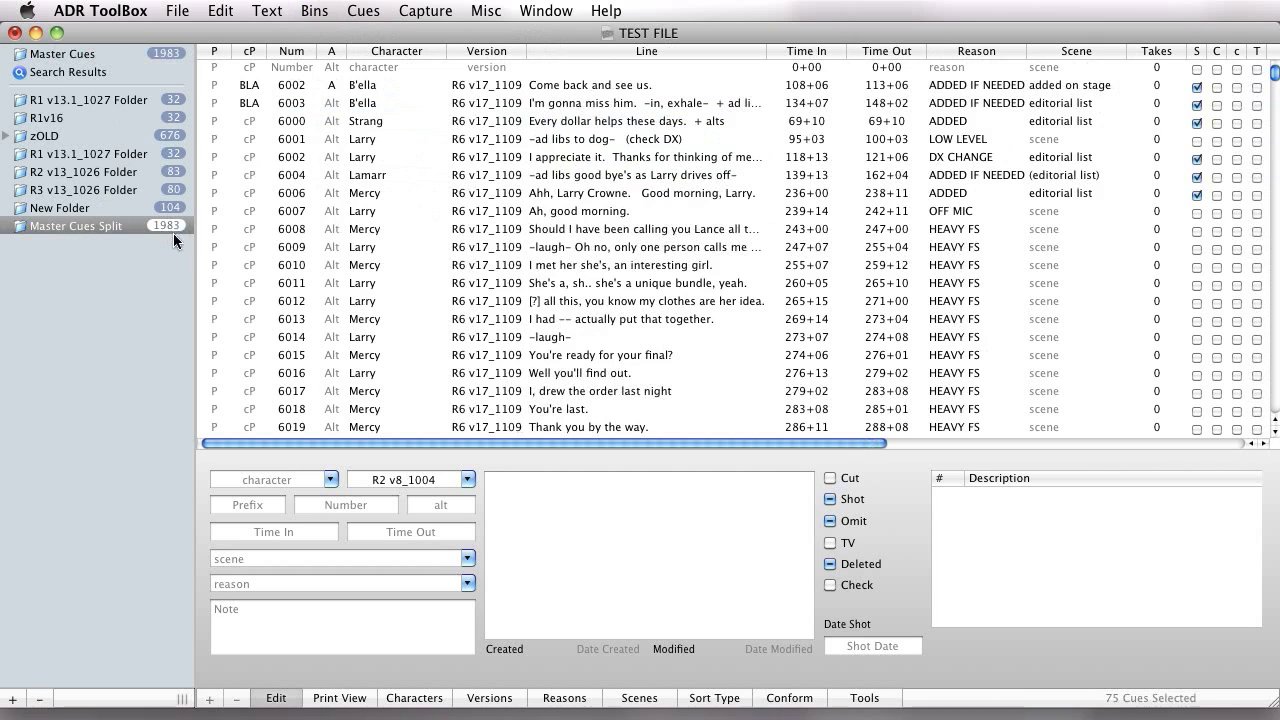
Widen the bin list and sort the contents of the Master Cues Split group alphabetically, collapsing the group when done.
click(6, 228)
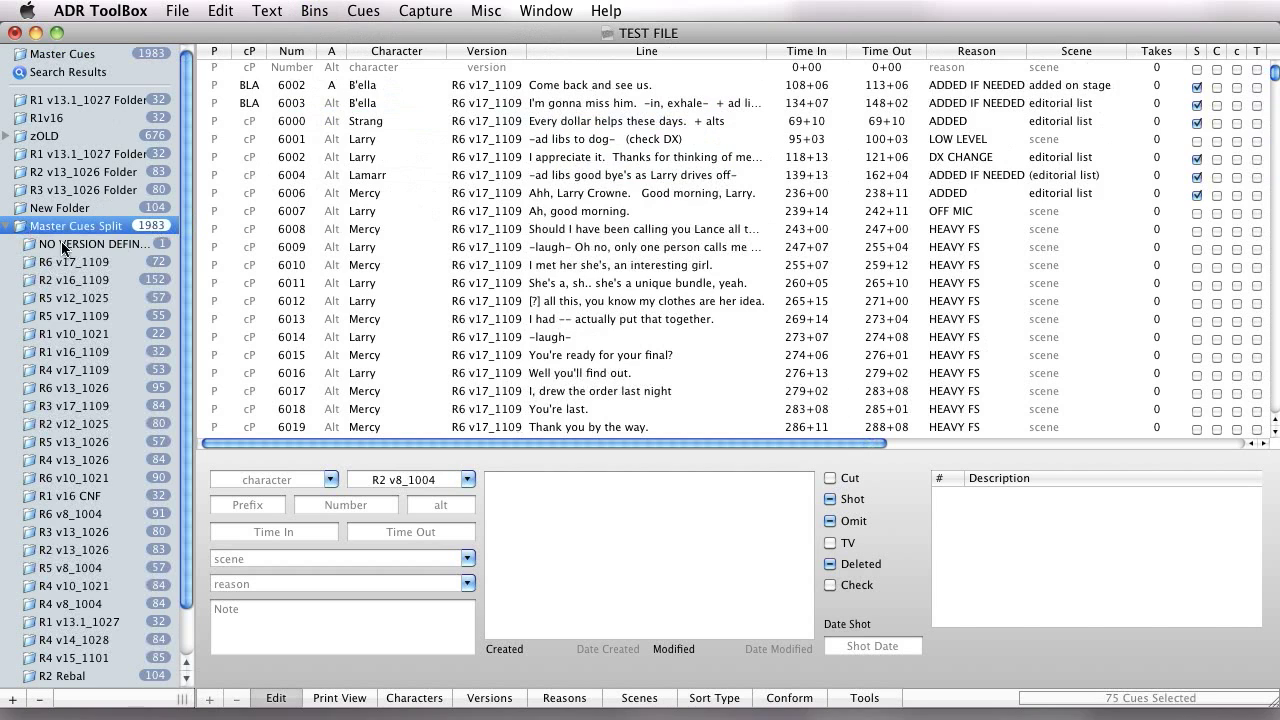
drag(195, 256, 290, 256)
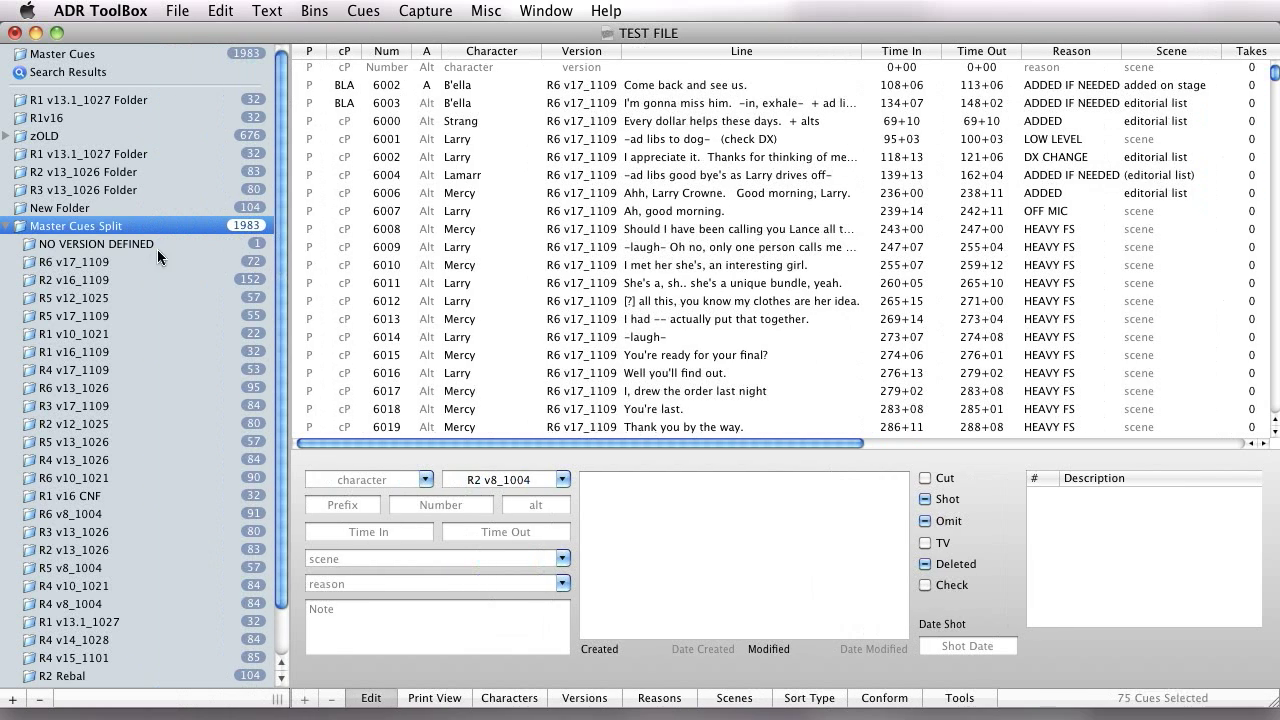
right_click(72, 228)
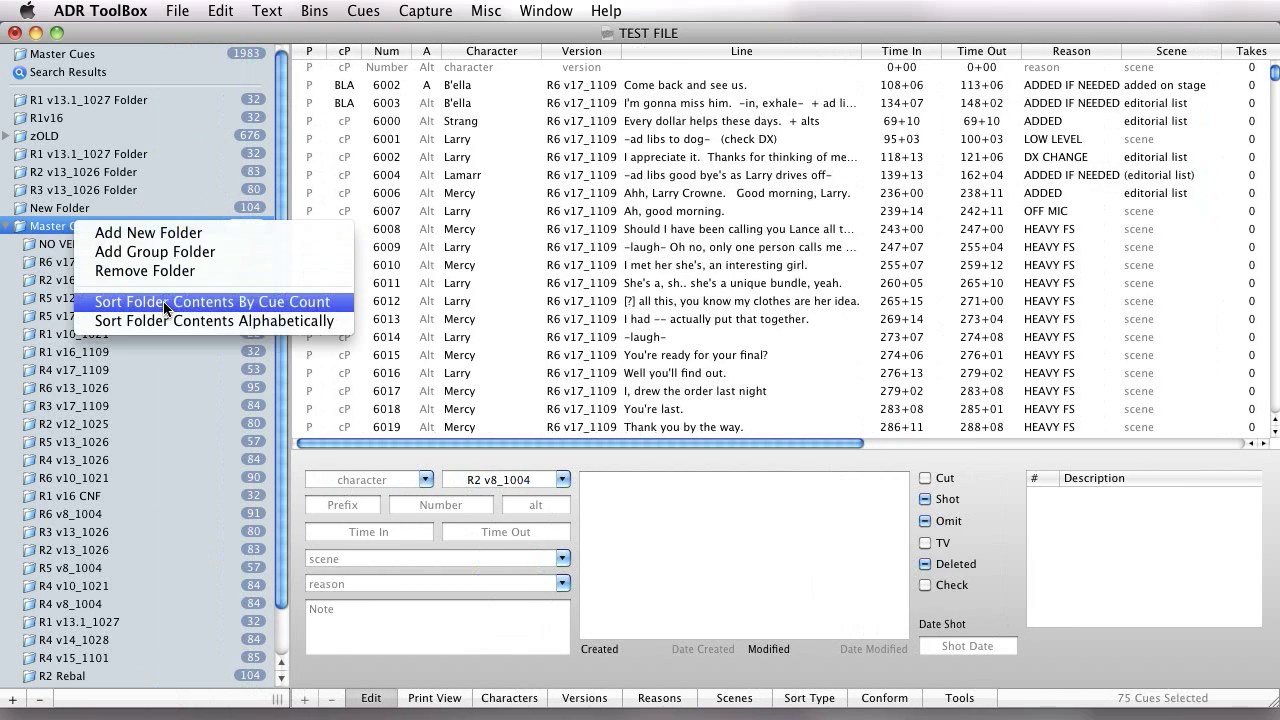
click(188, 321)
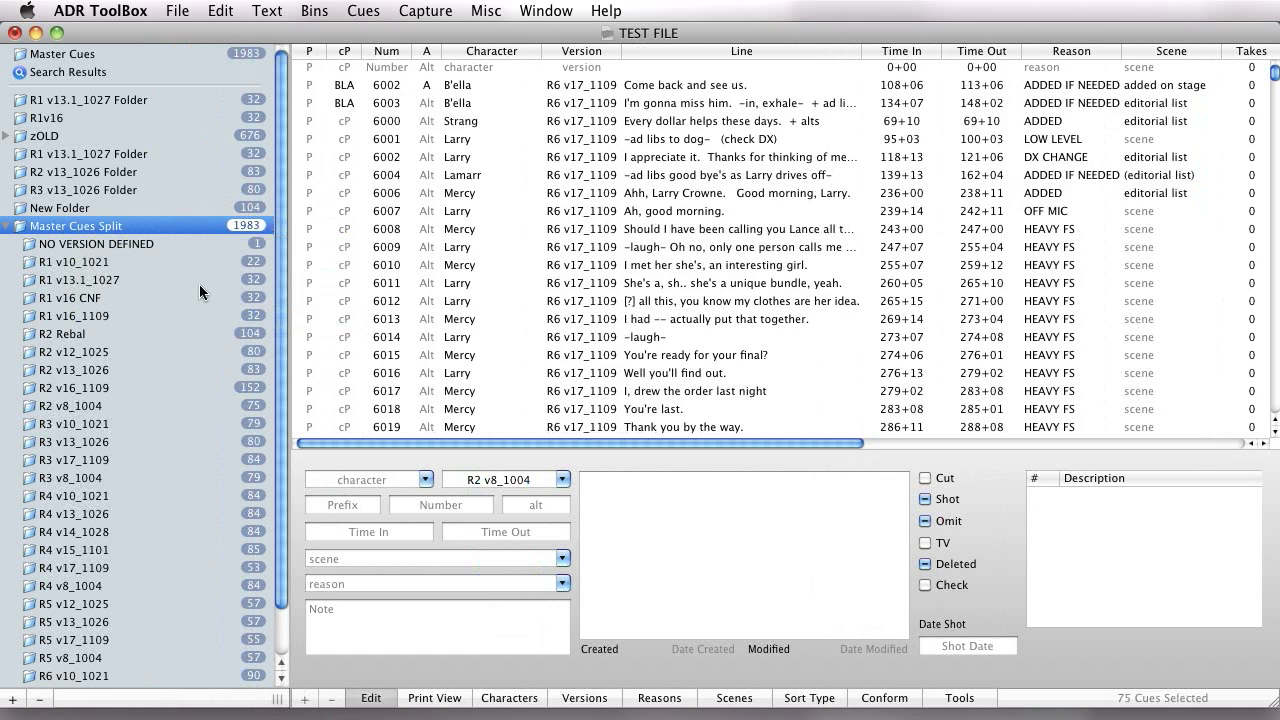
drag(281, 236, 293, 20)
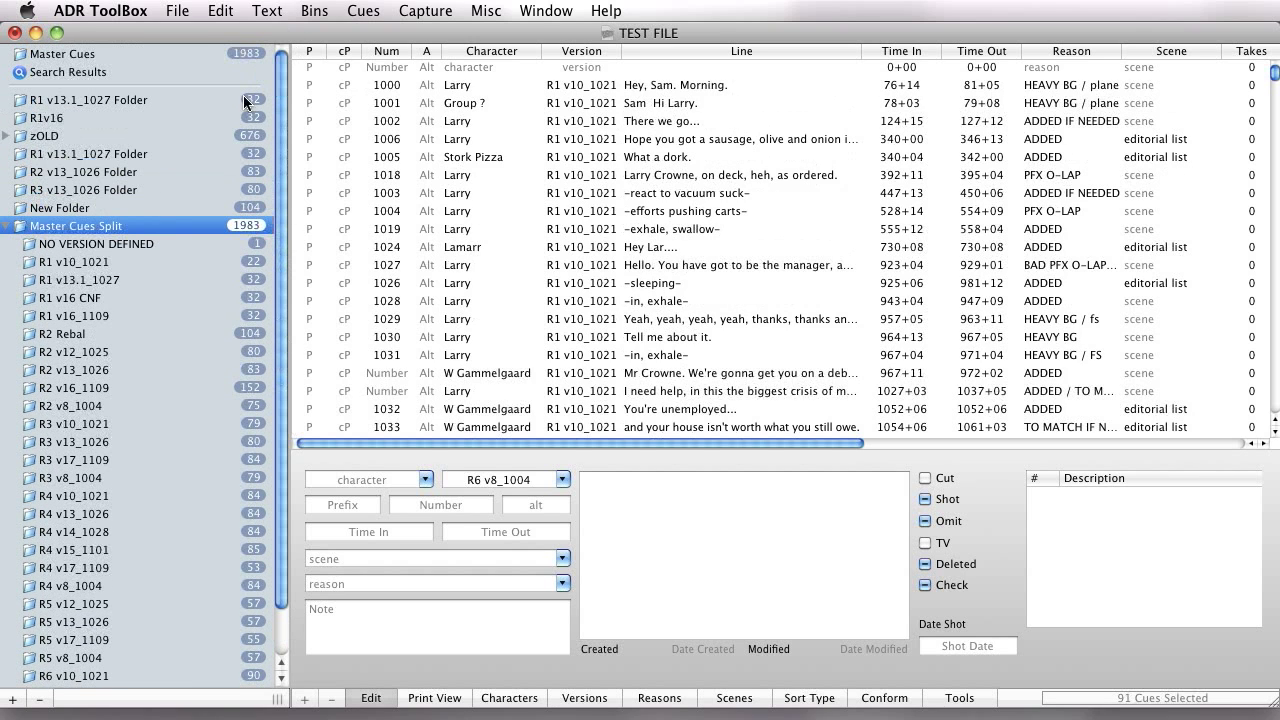
click(6, 227)
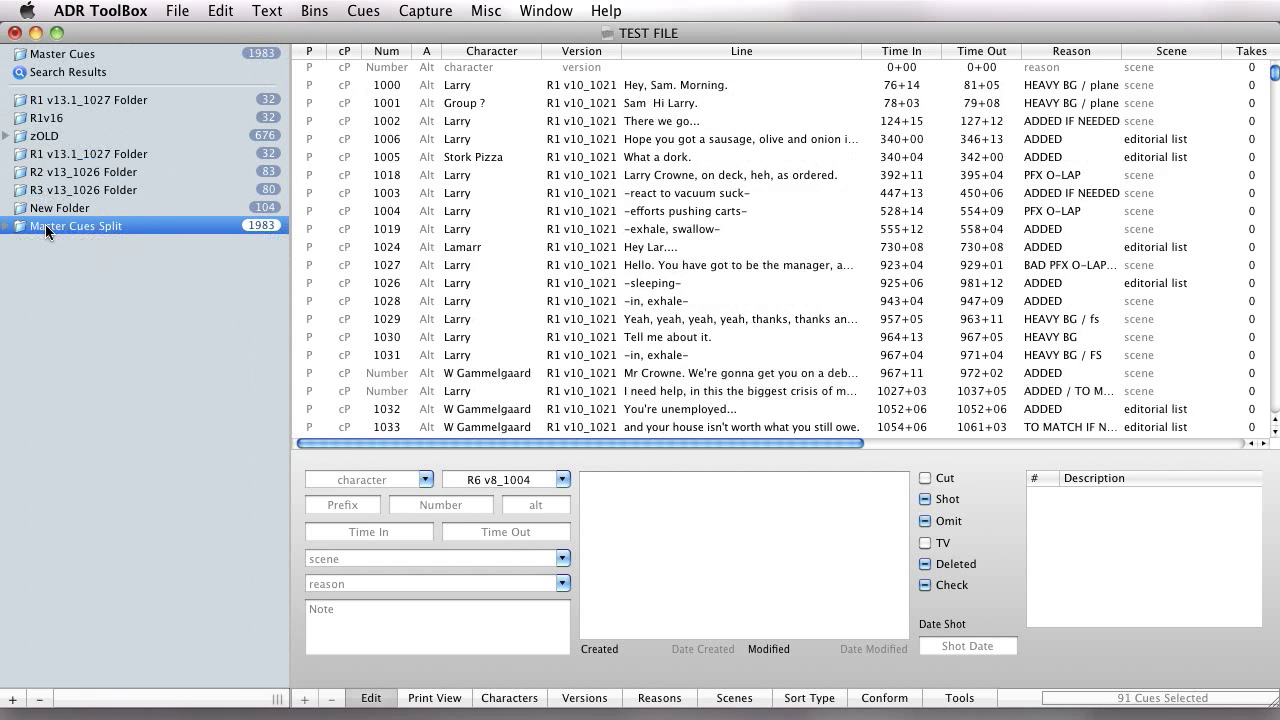
Review the other bin-splitting criteria, such as Version & Character, and remove the Master Cues Split group.
right_click(124, 234)
click(11, 401)
click(483, 6)
mouse_move(489, 119)
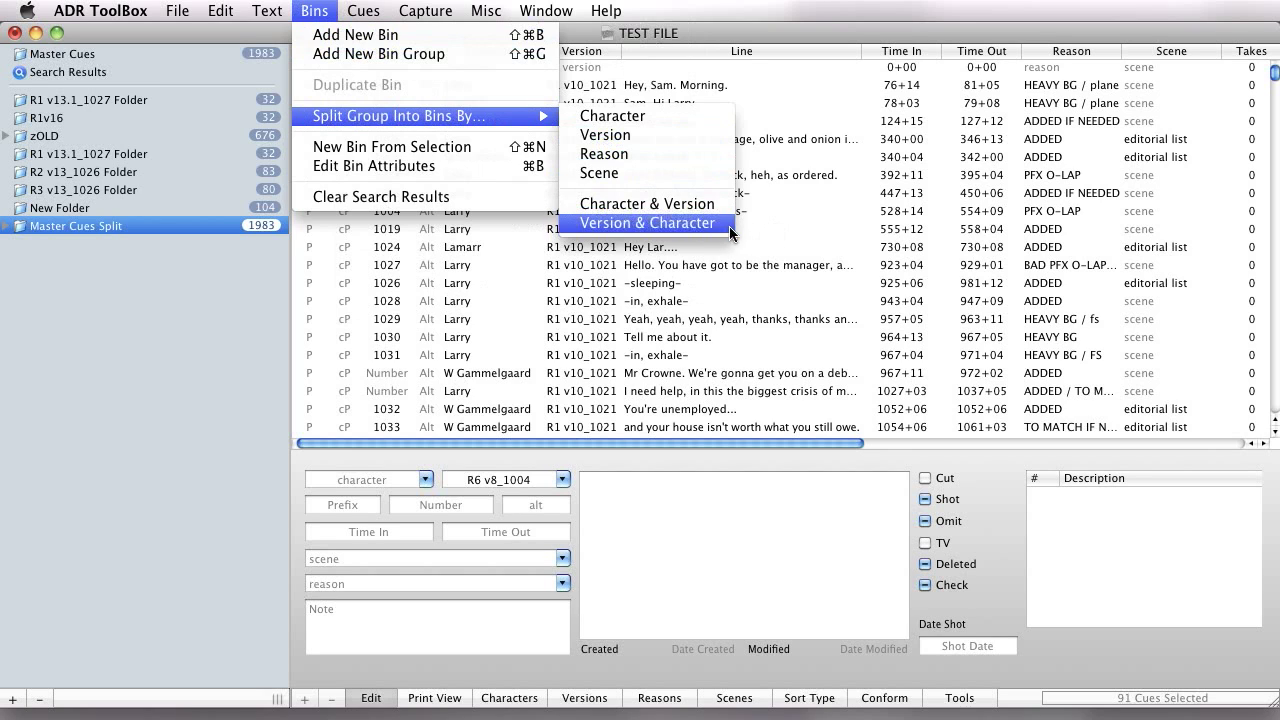
click(135, 234)
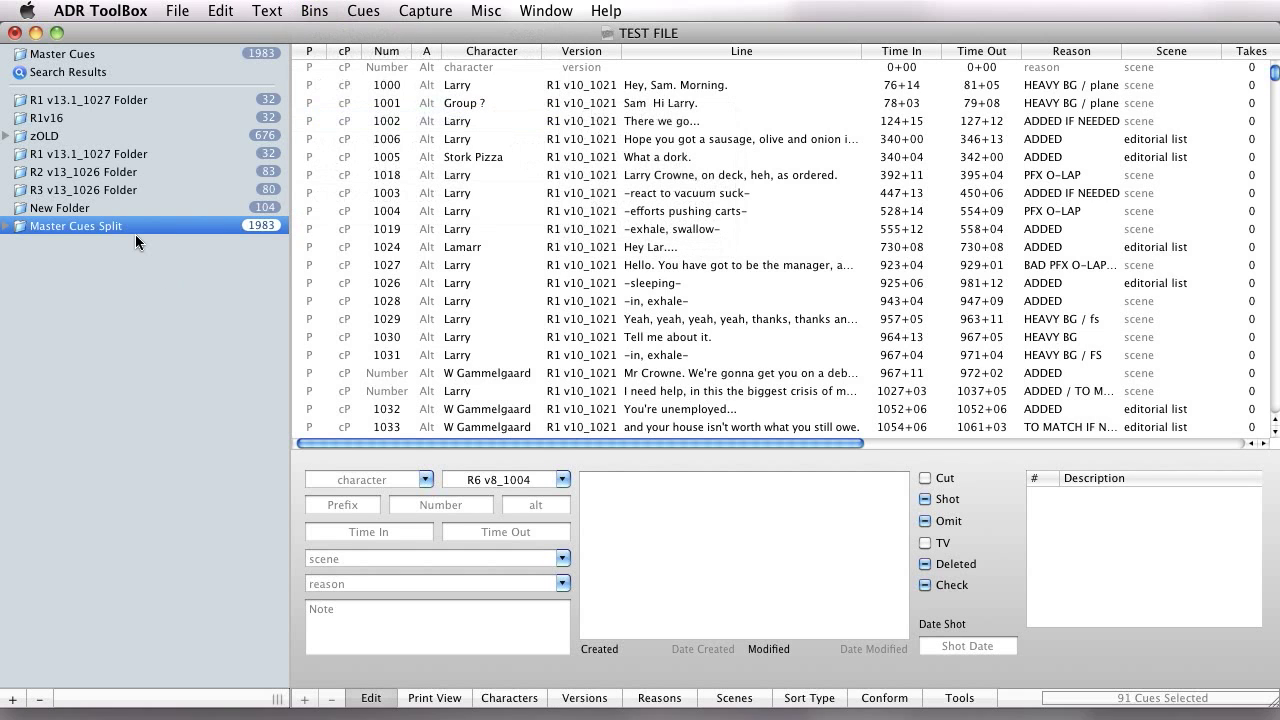
Select the range of cues from 1042 through 1044 in New Folder.
click(501, 263)
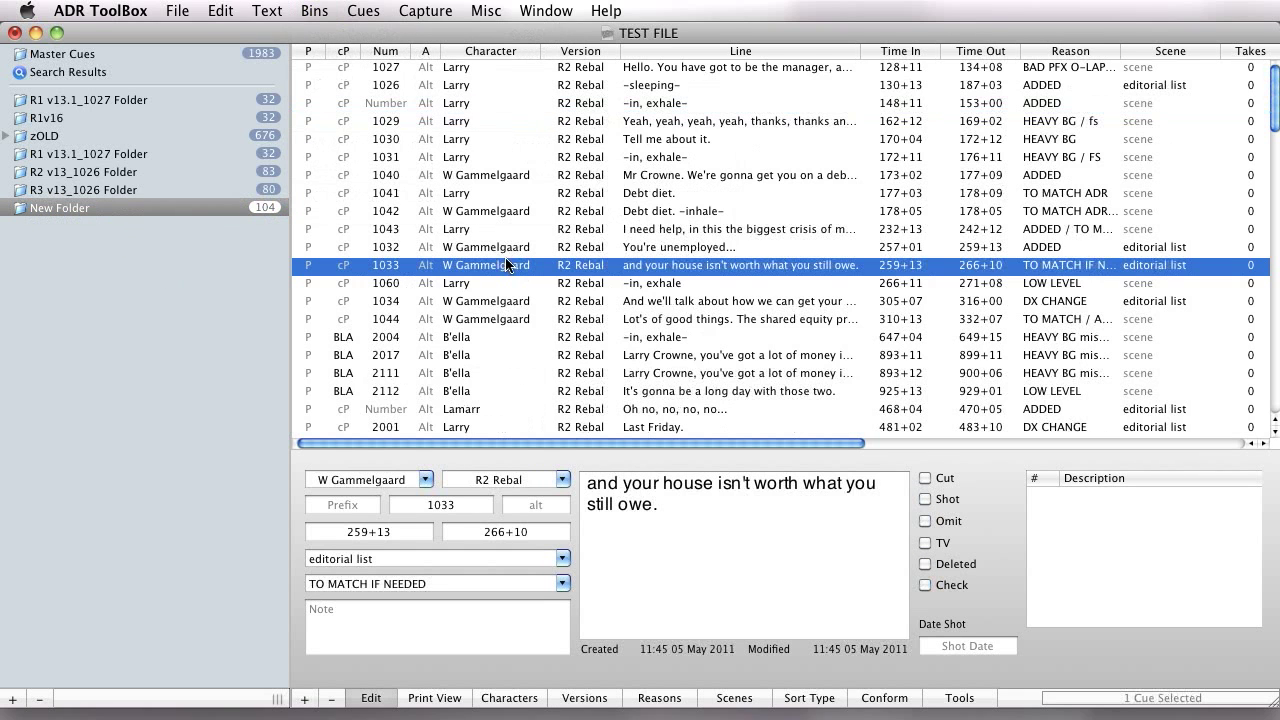
click(500, 122)
click(472, 213)
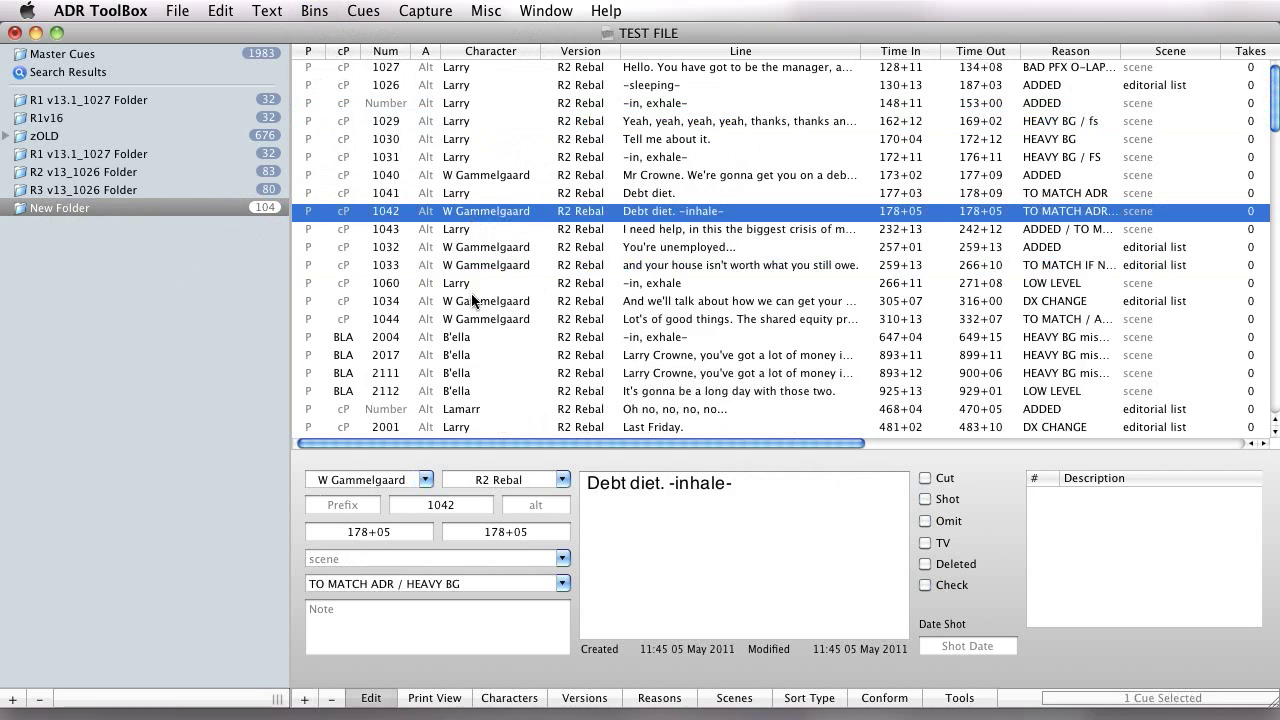
shift+click(500, 319)
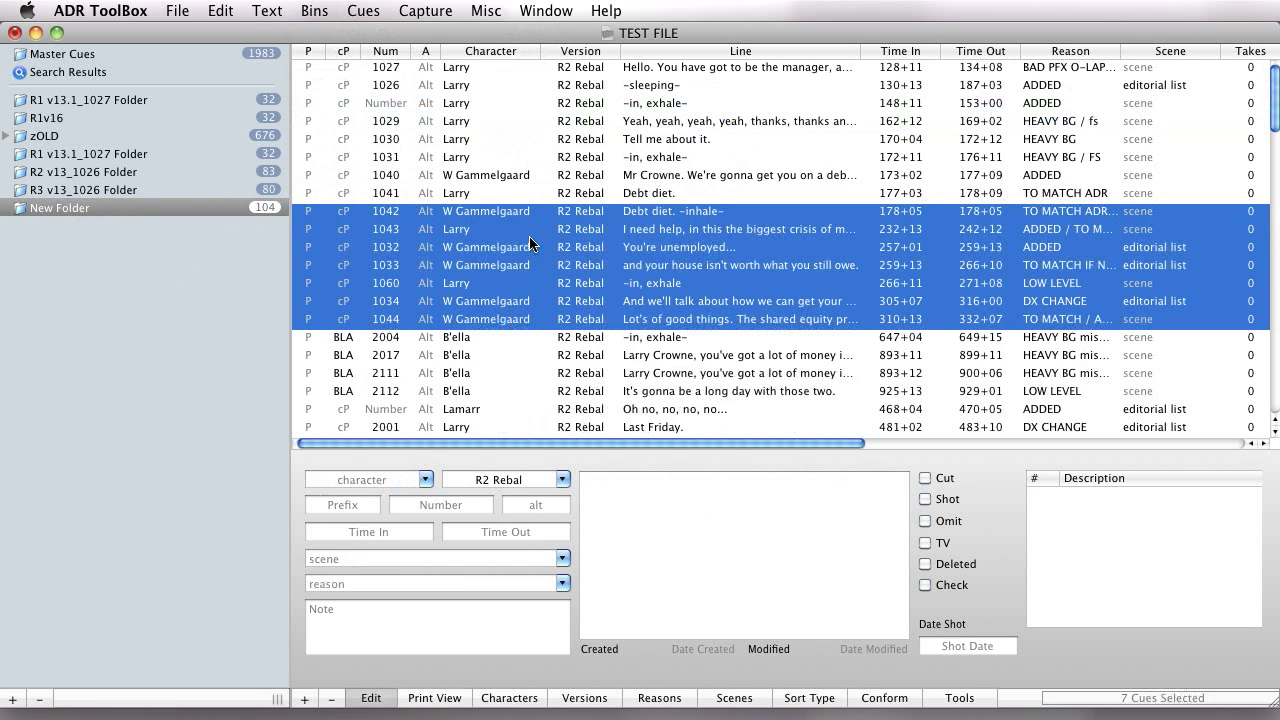
Select the four consecutive cues from 1041 through 1032 in New Folder.
key(Down)
click(499, 247)
shift+click(495, 196)
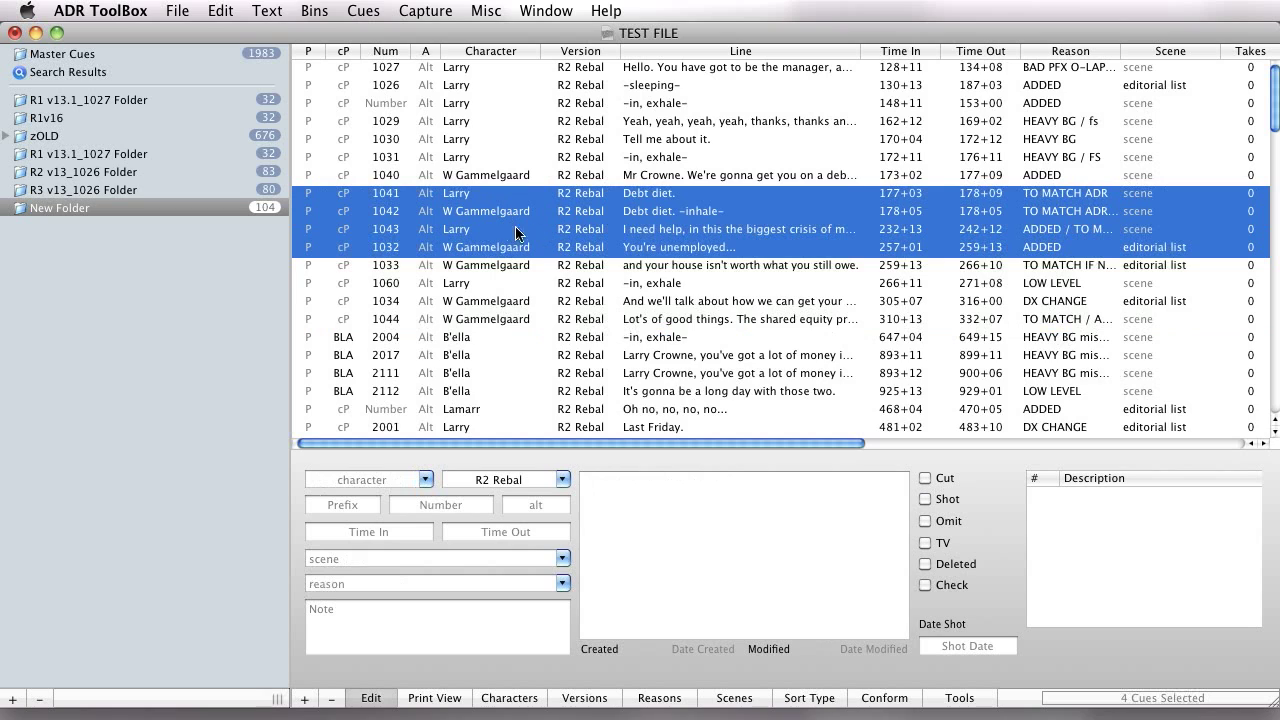
Delete the four selected cues from New Folder, compare the cues remaining in New Folder and Master Cues, and undo the deletion.
key(Delete)
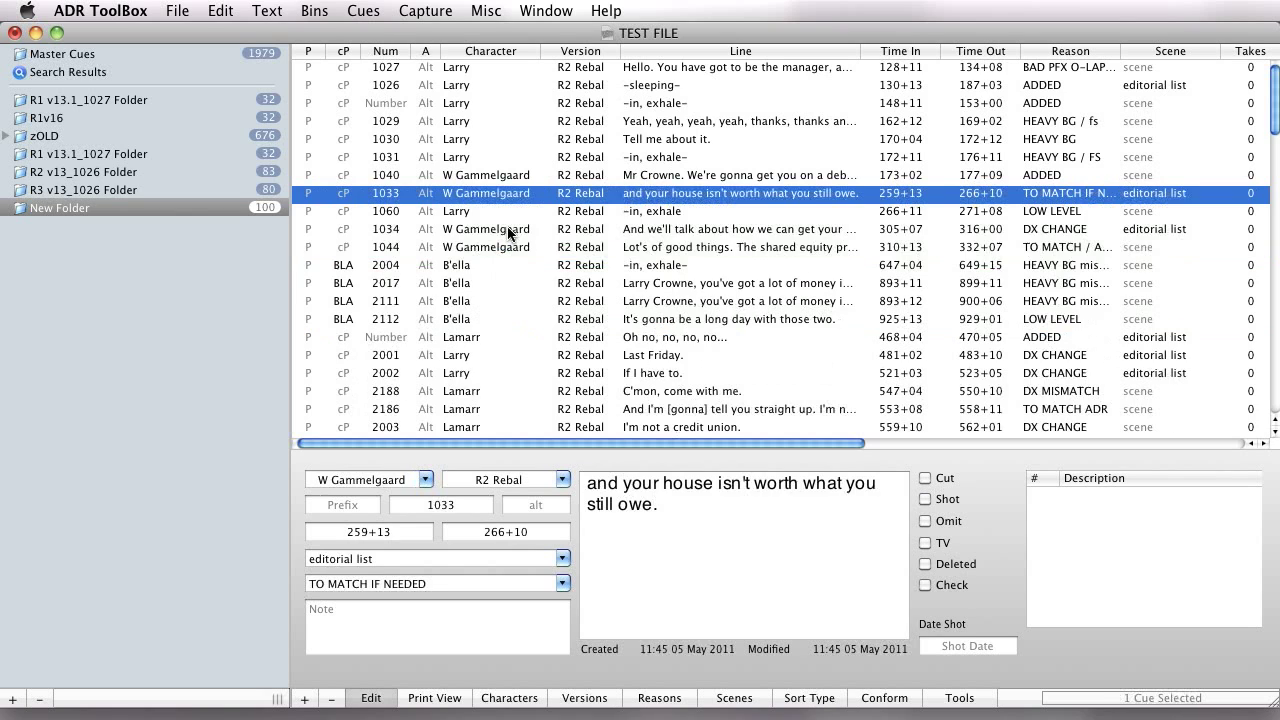
click(265, 210)
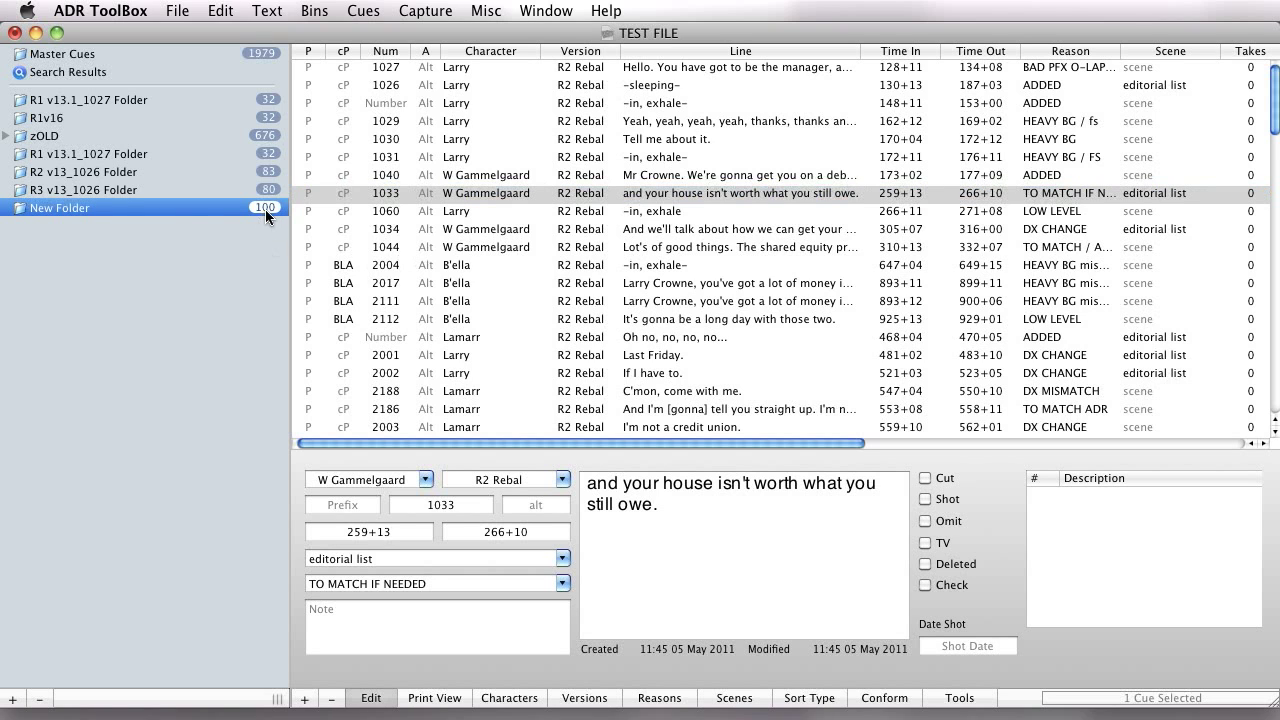
click(243, 53)
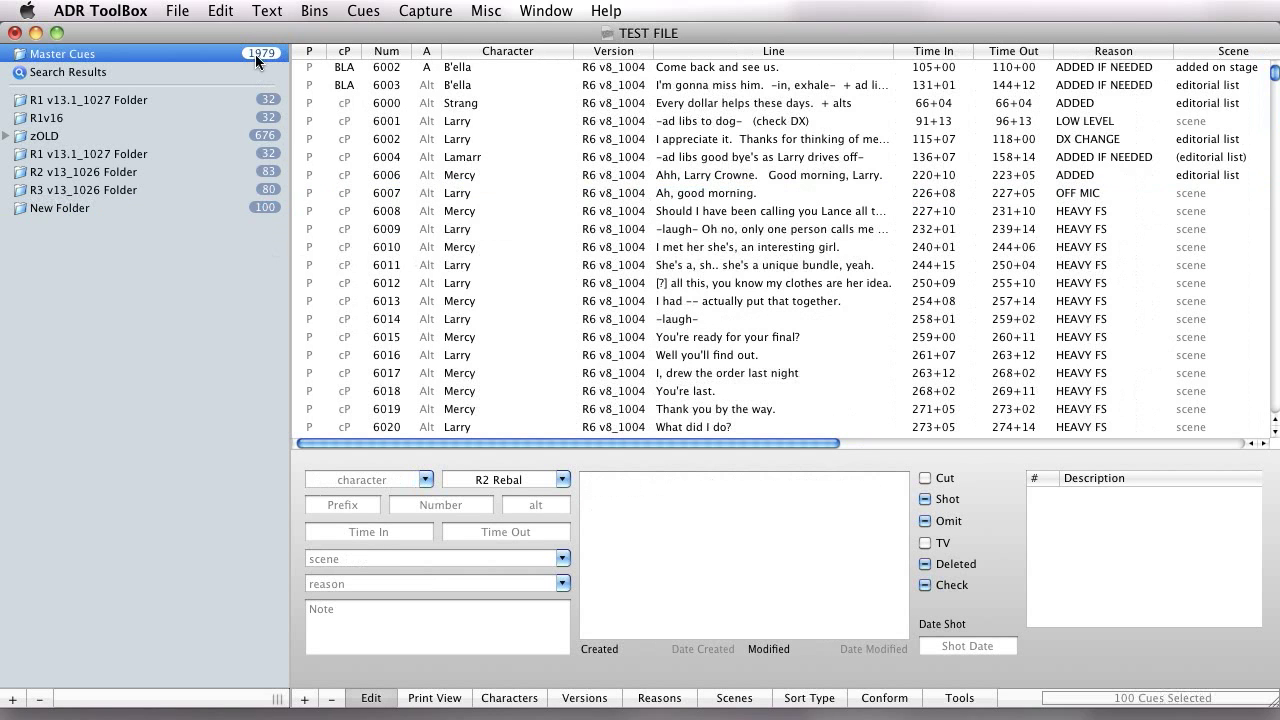
key(super+z)
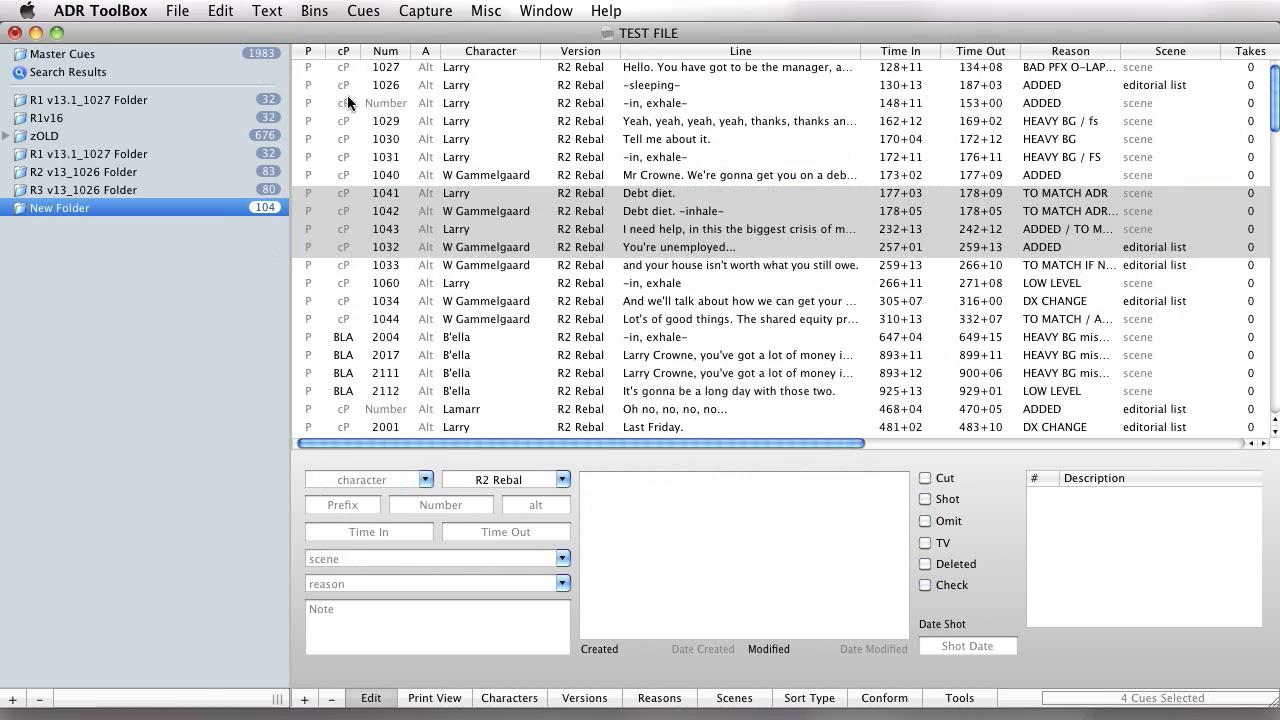
Redo the deletion of the four cues and undo it again, leaving the name of New Folder as it is.
double_click(245, 210)
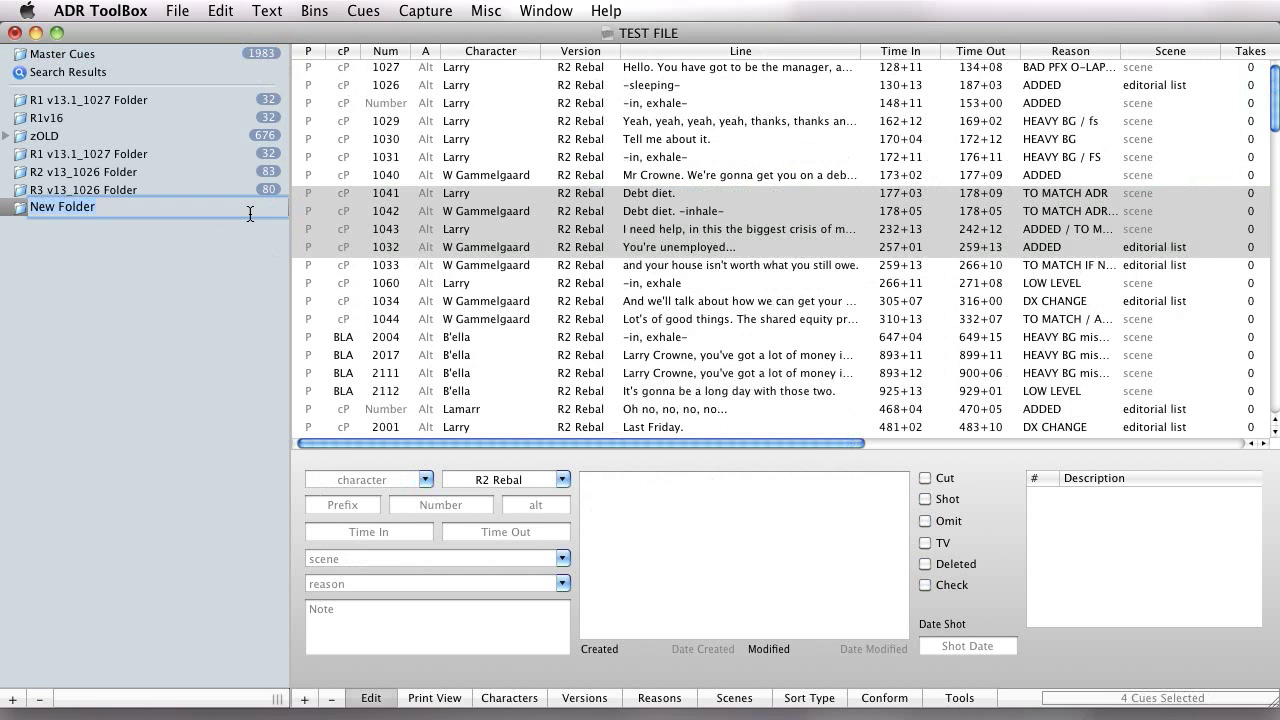
click(203, 291)
key(super+shift+z)
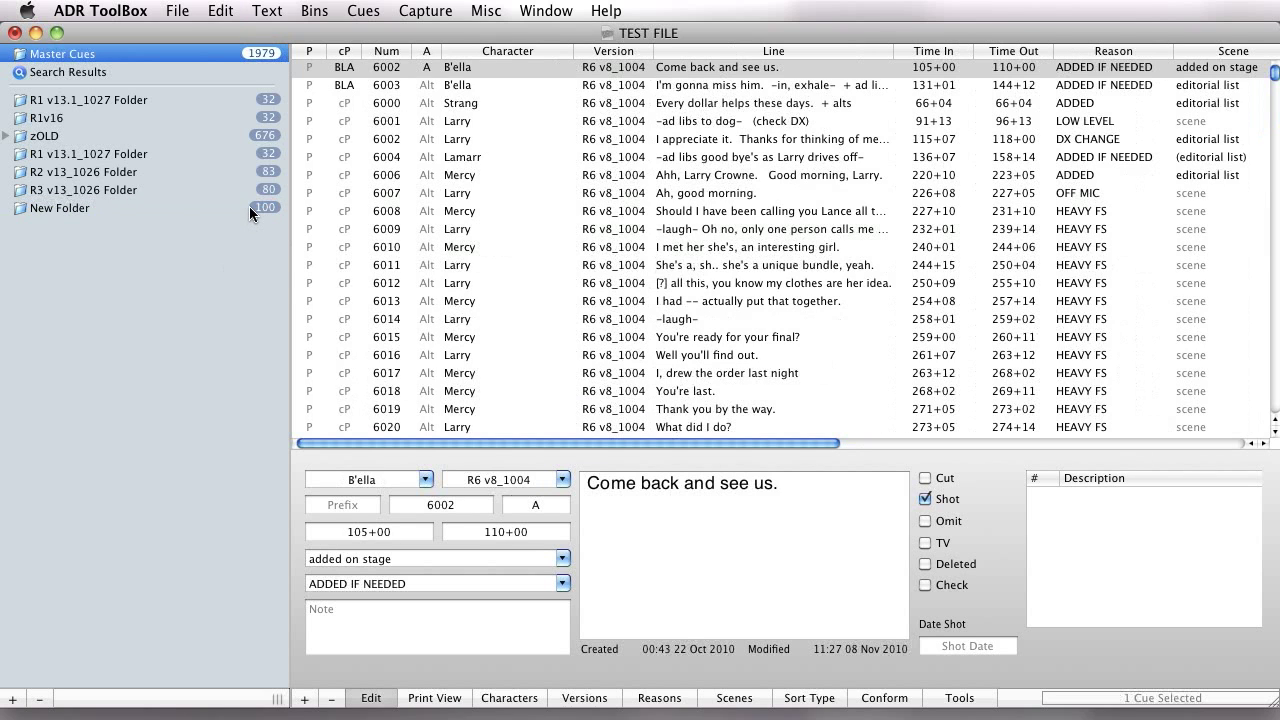
key(super+z)
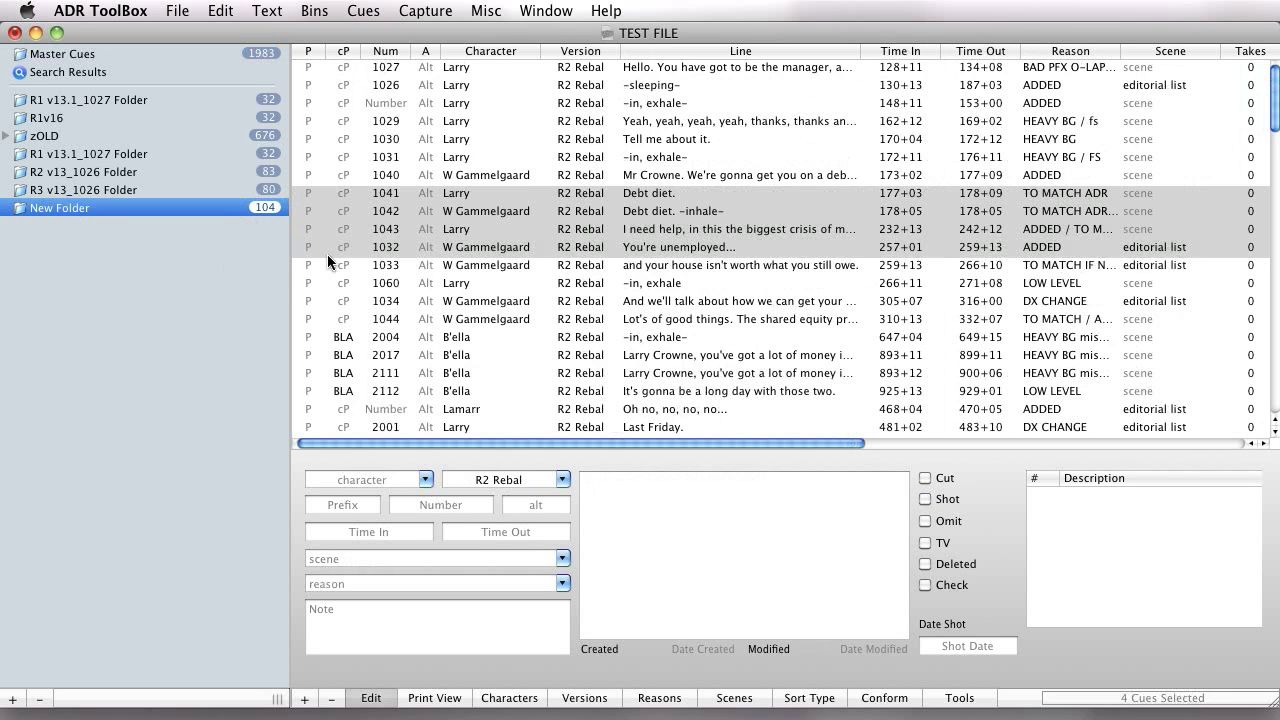
Select the cues from 1041 through 1032 in New Folder again, and end with only cue 1060 selected.
click(389, 233)
click(414, 282)
click(420, 198)
shift+click(429, 248)
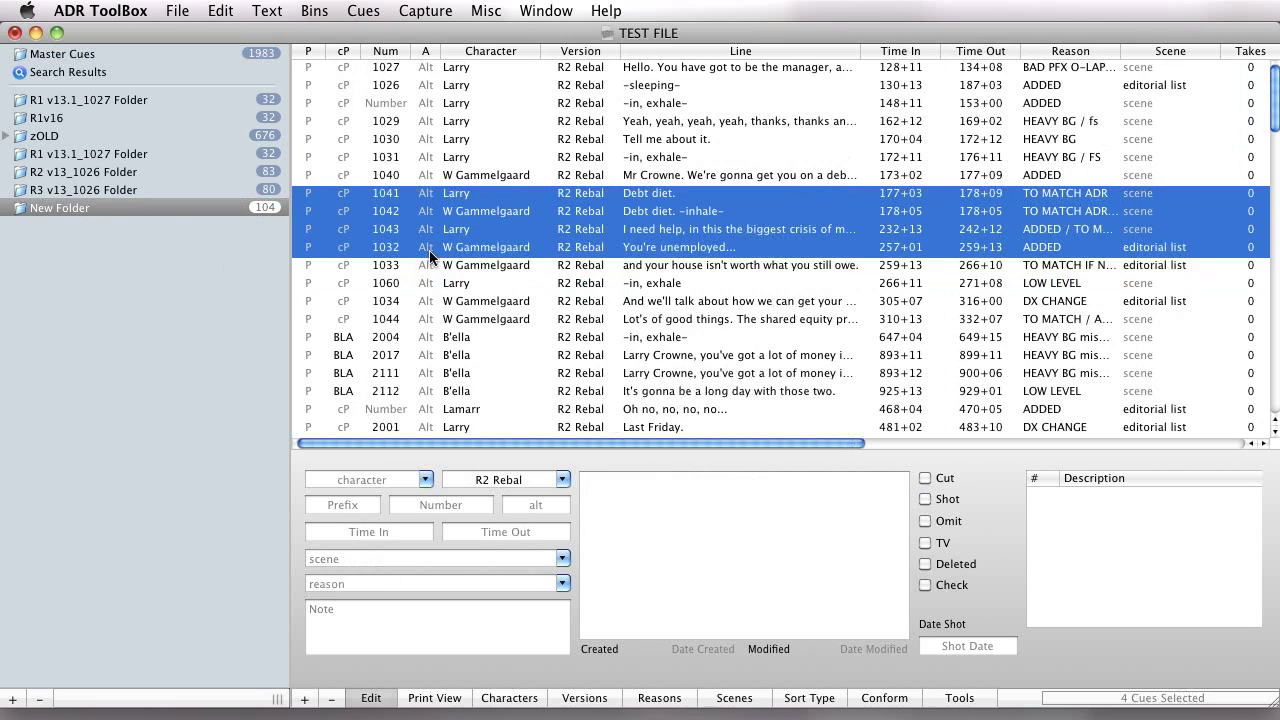
click(490, 283)
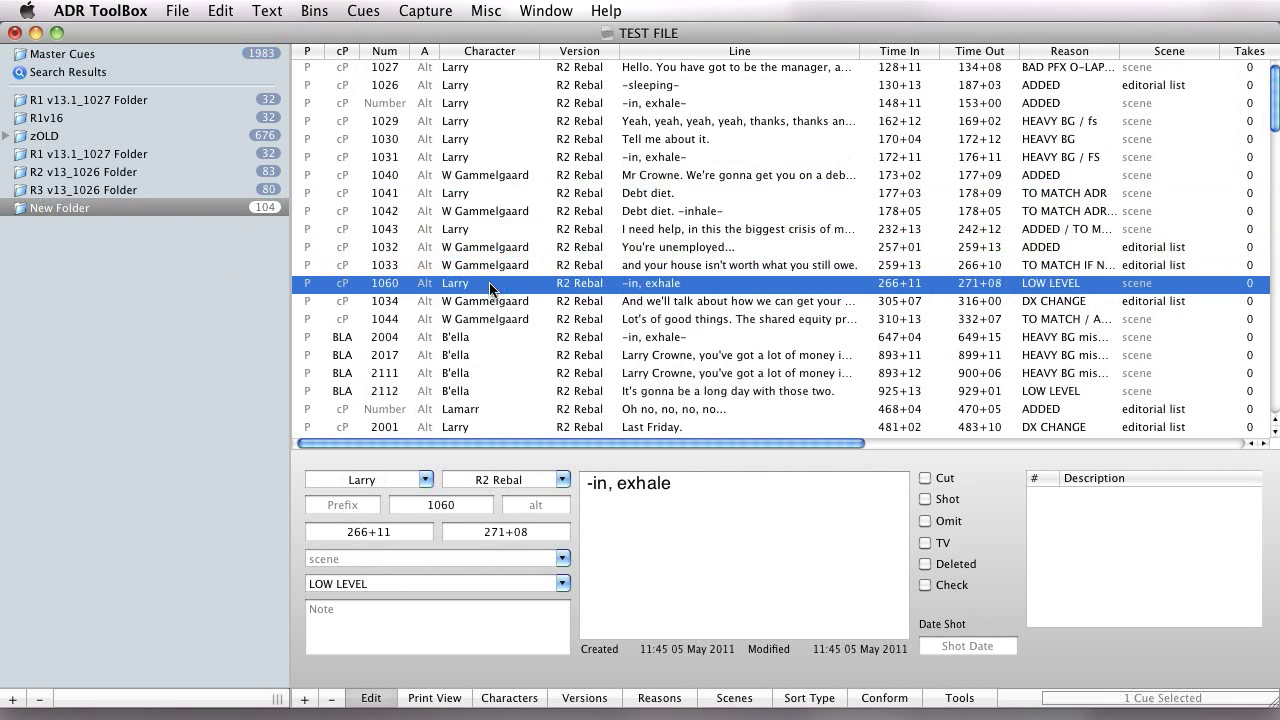
Examine the Pro Tools time capture, movie and locate commands, and select B'ella's cue 2112 in New Folder.
scroll(480, 275, down, 1)
click(485, 10)
mouse_move(440, 8)
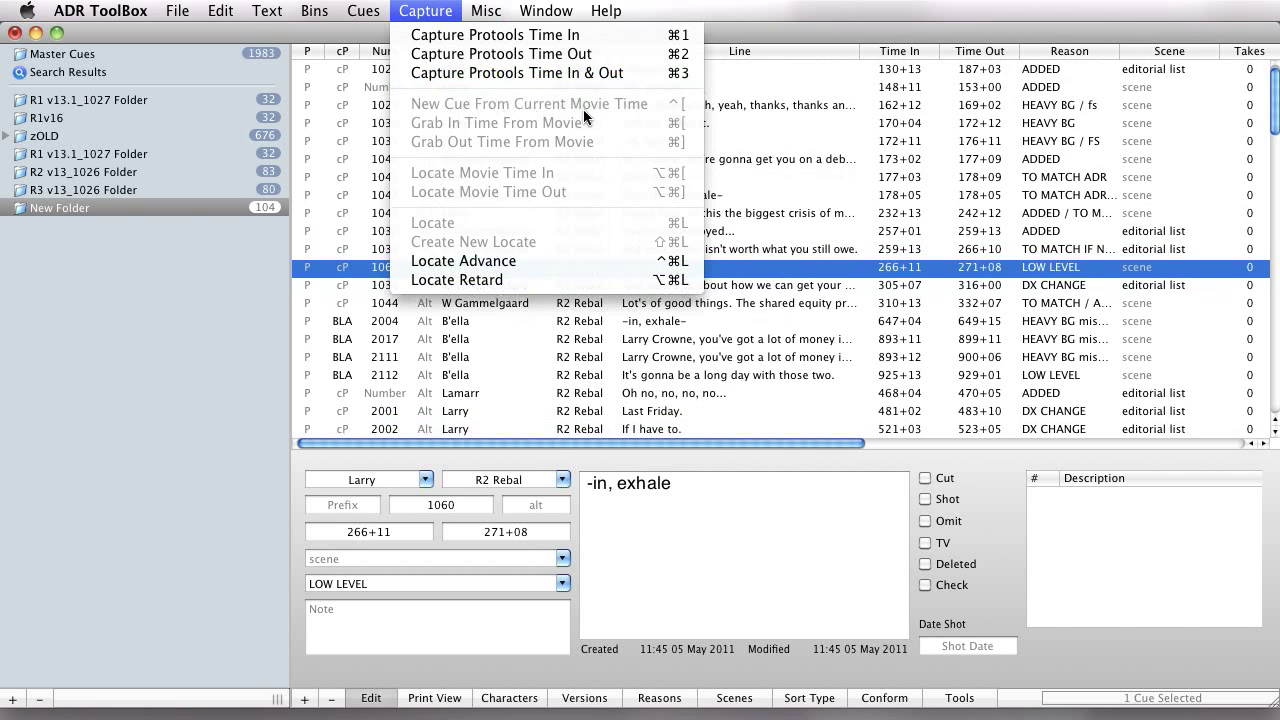
click(497, 378)
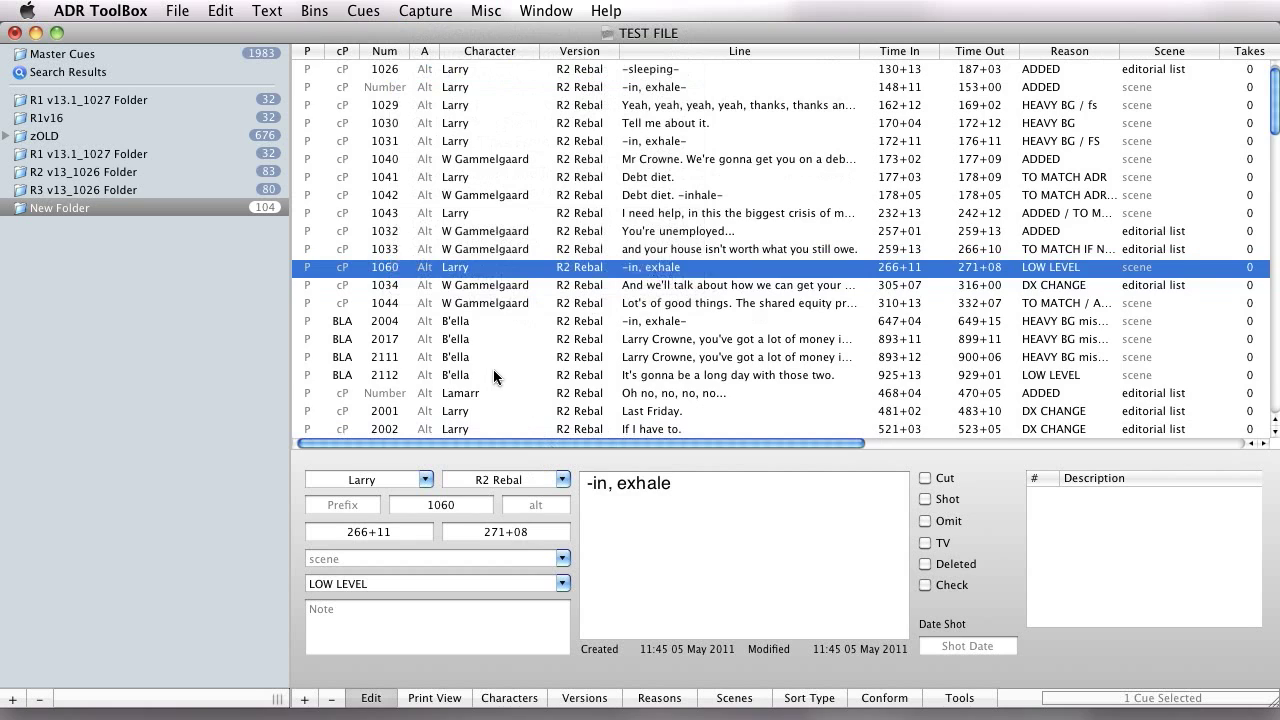
click(493, 372)
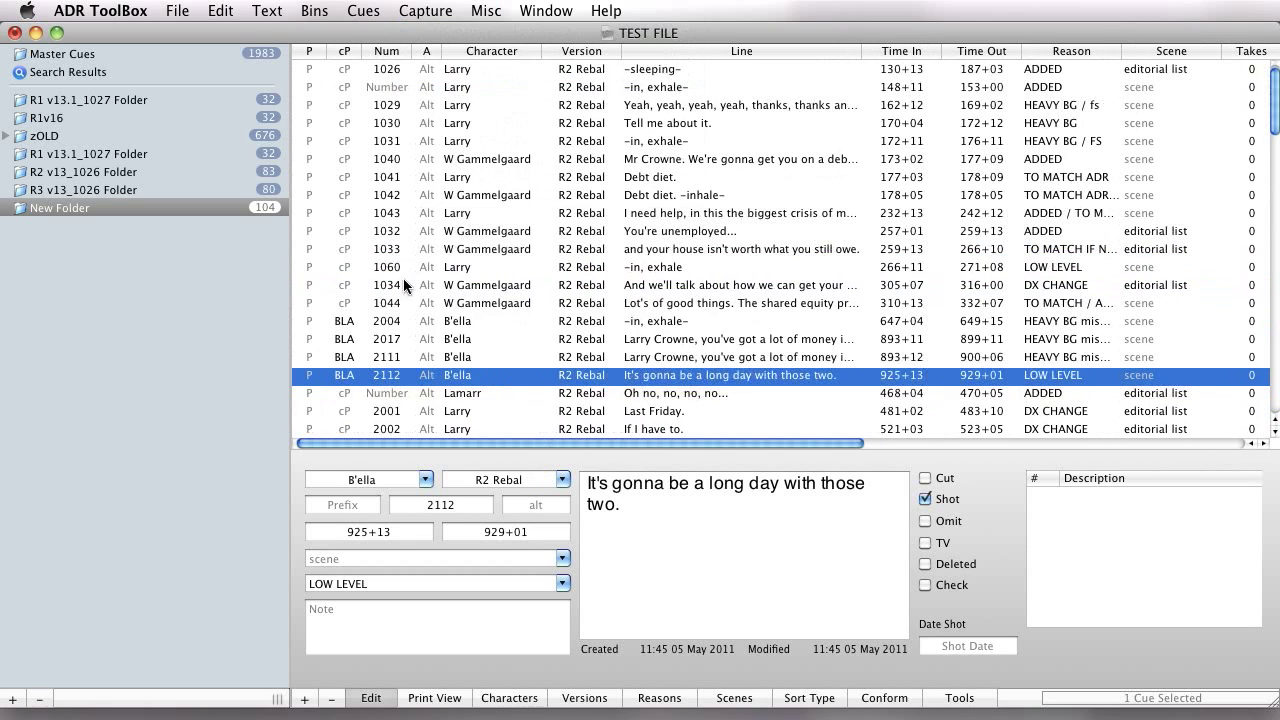
click(444, 12)
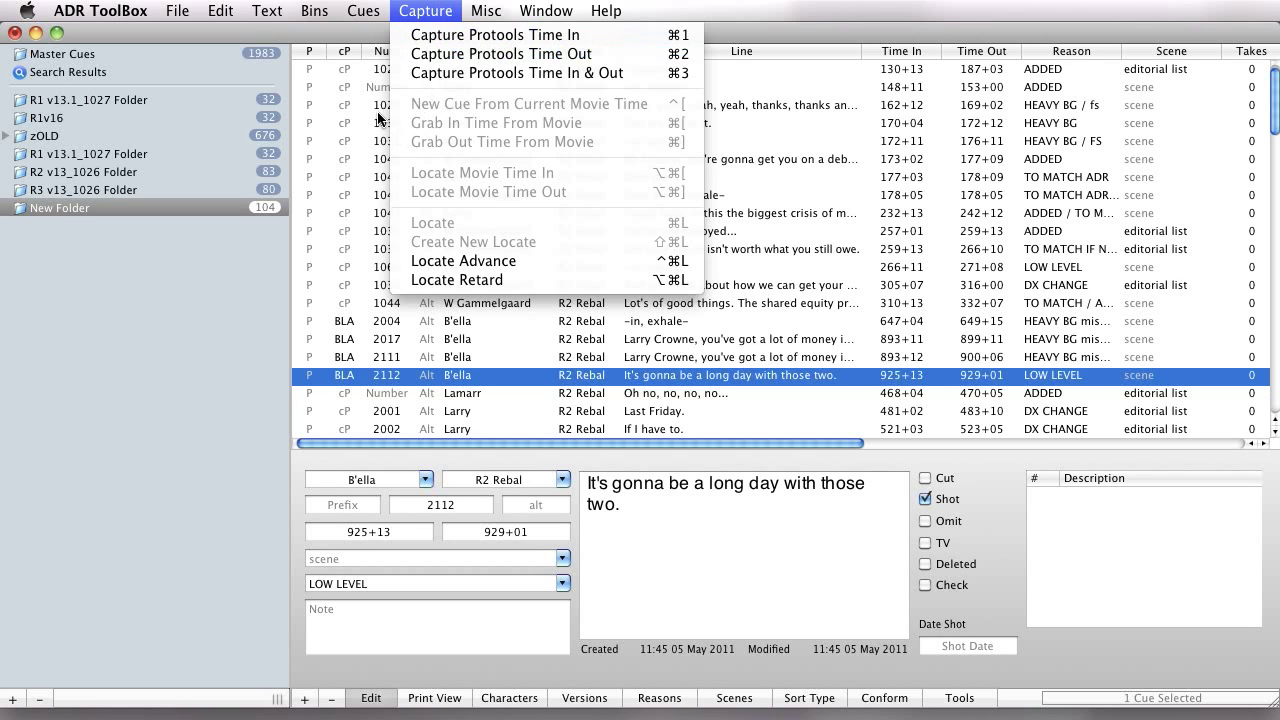
click(295, 177)
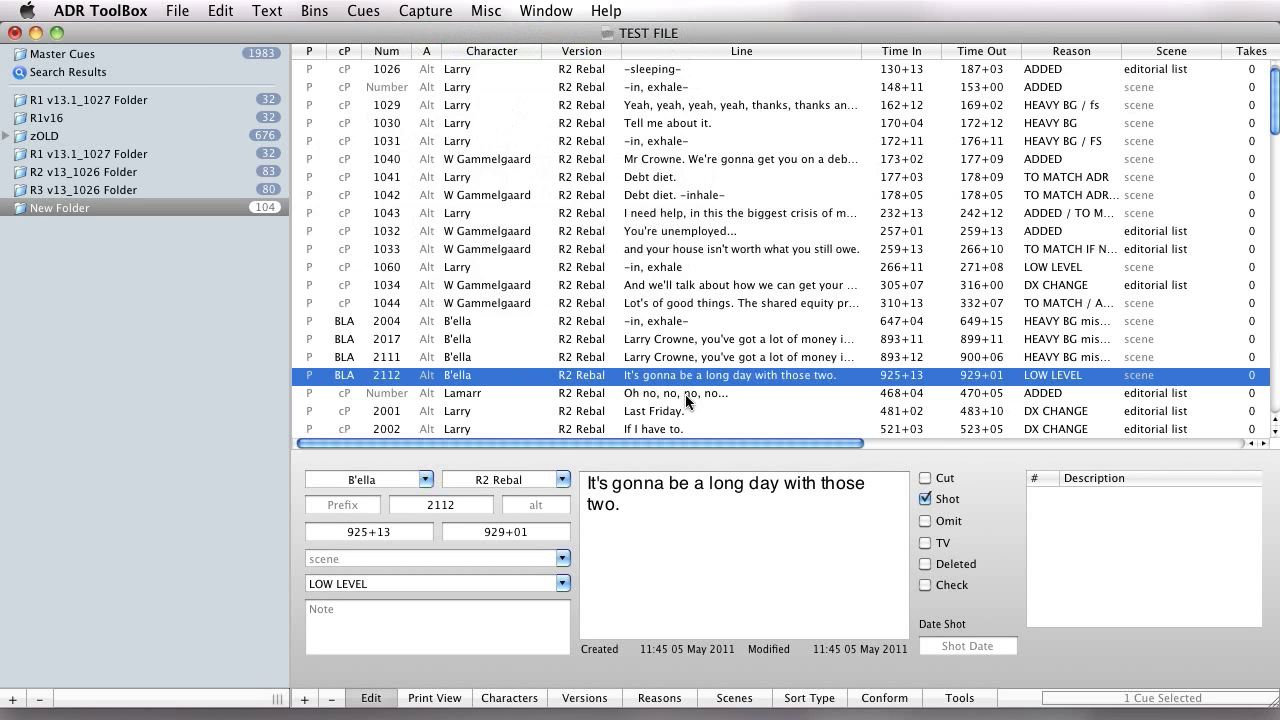
Look through the Print View, Characters, Versions, Reasons, Scenes, Sort Type and Conform views for the selected cue.
scroll(686, 401, down, 5)
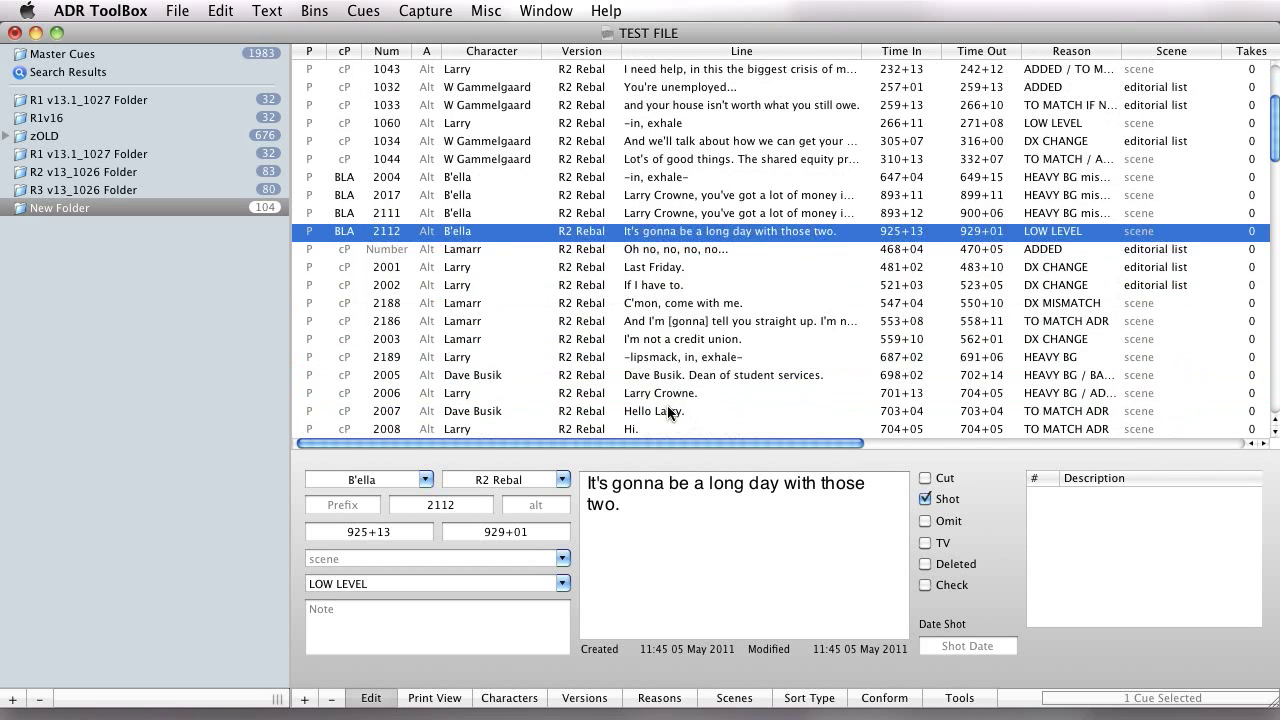
click(434, 698)
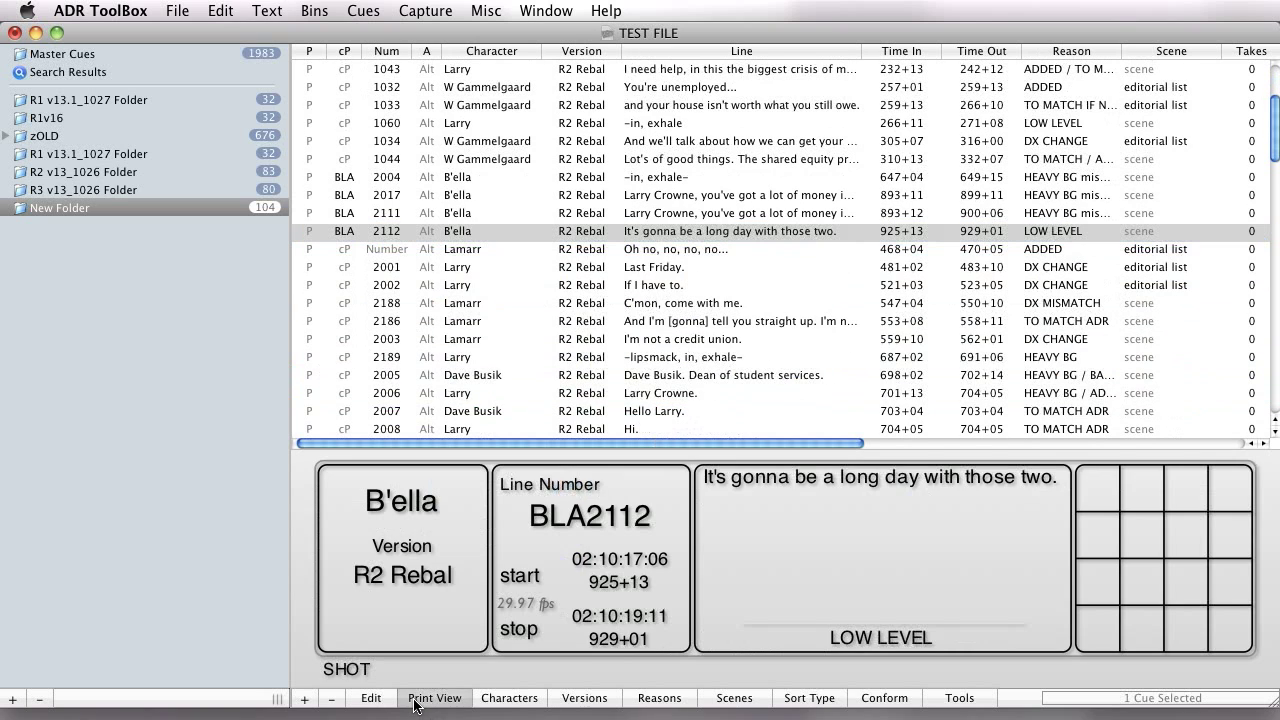
click(510, 702)
click(577, 702)
click(645, 700)
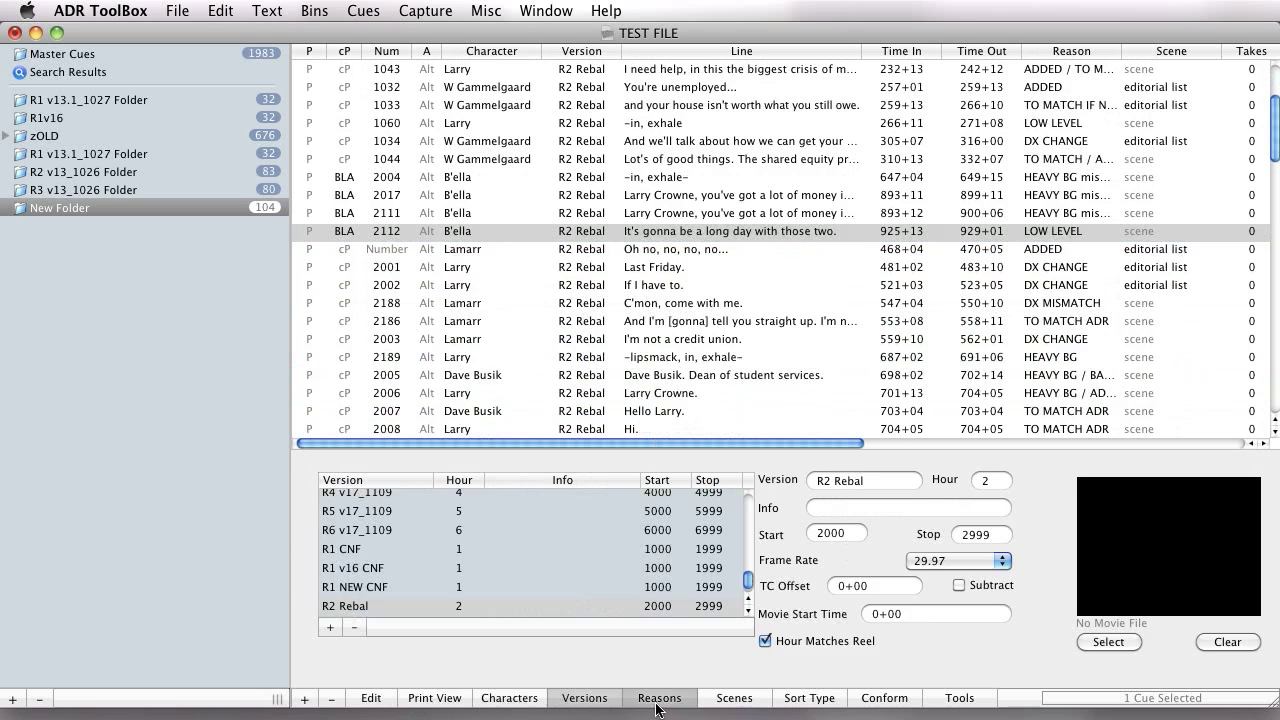
click(740, 700)
click(785, 705)
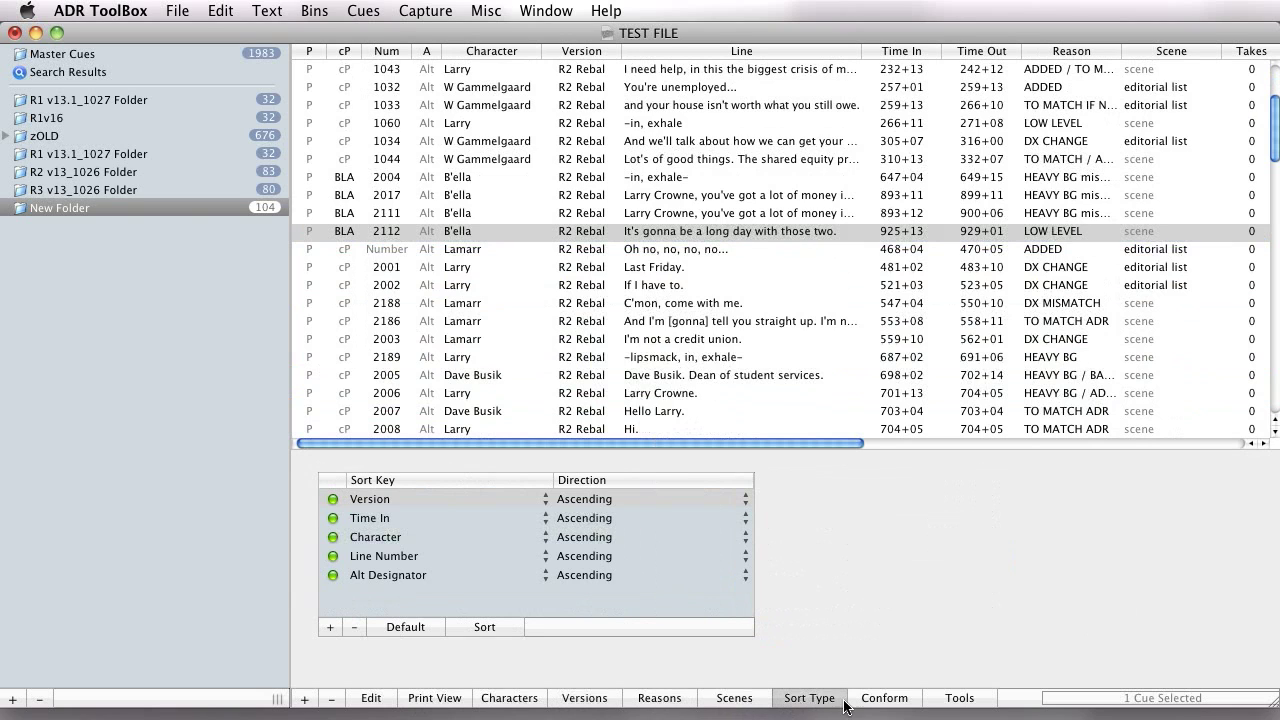
click(885, 701)
click(449, 697)
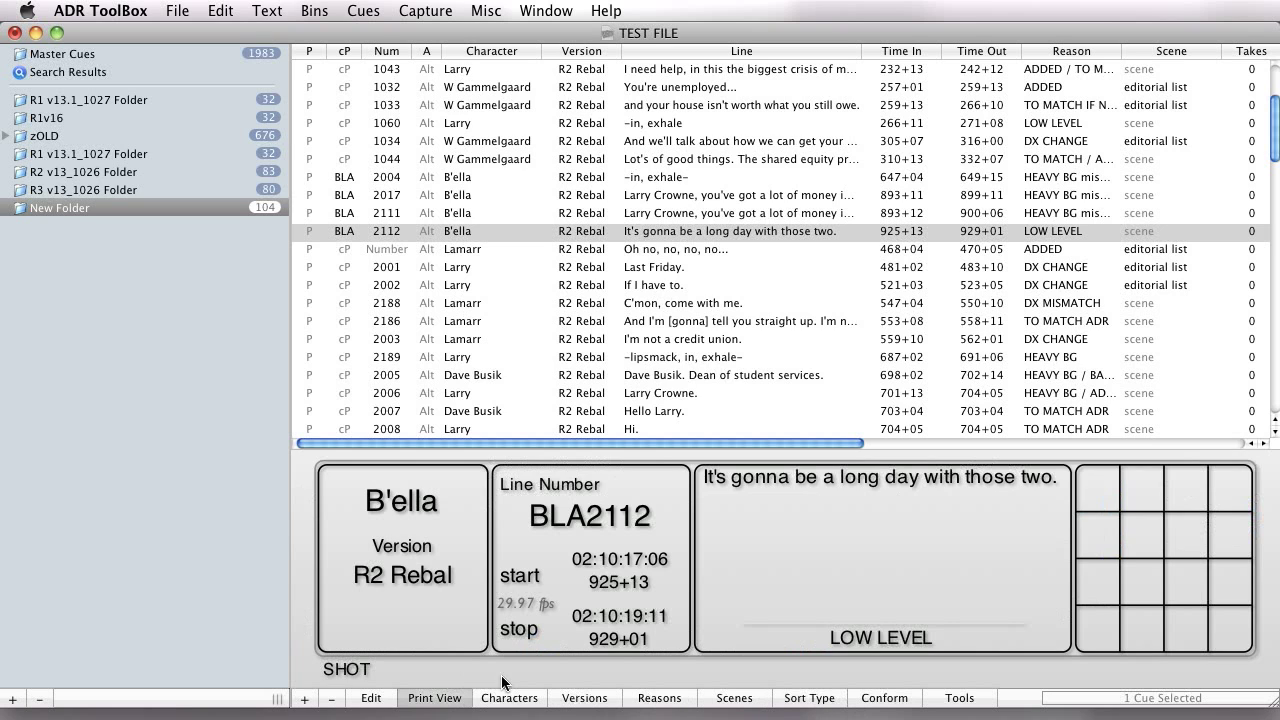
Create a bin of all cues for the character Dave Busik from the character list and show its cues.
click(530, 697)
click(357, 556)
drag(349, 556, 85, 290)
click(104, 227)
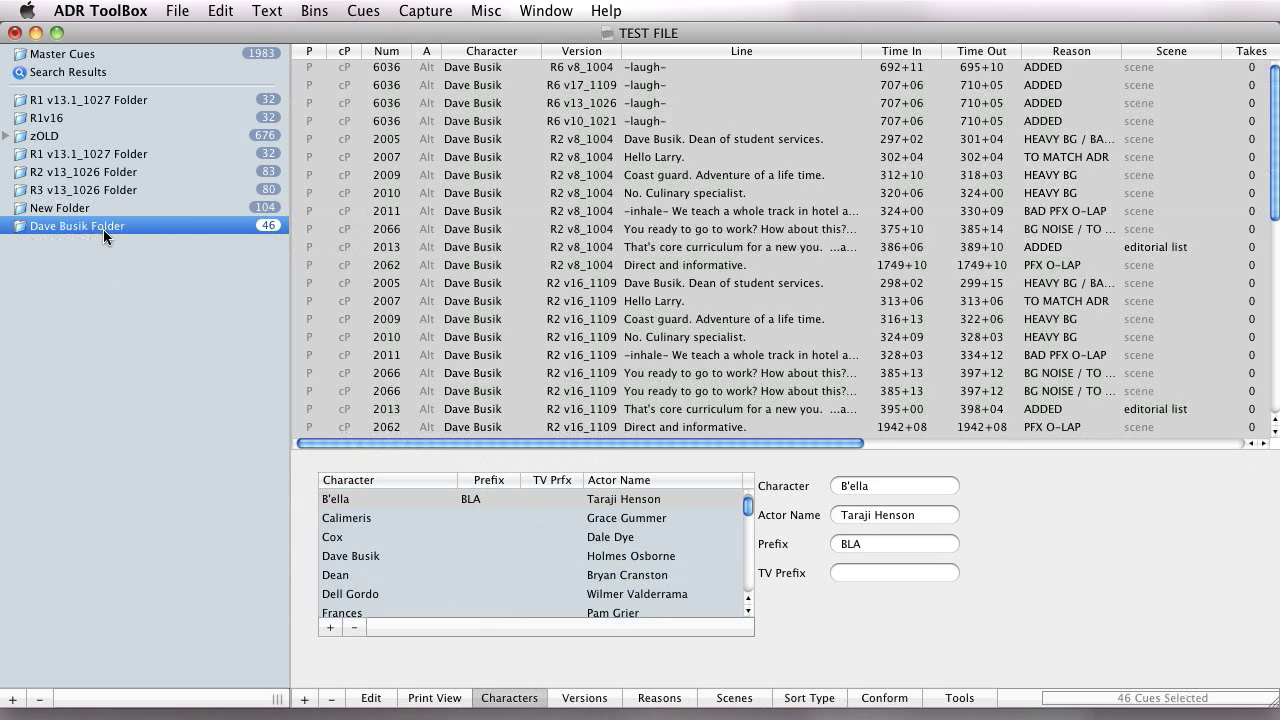
Create separate bins for the R1 CNF and R1 v16 CNF versions from the version list and show the contents of each.
click(585, 697)
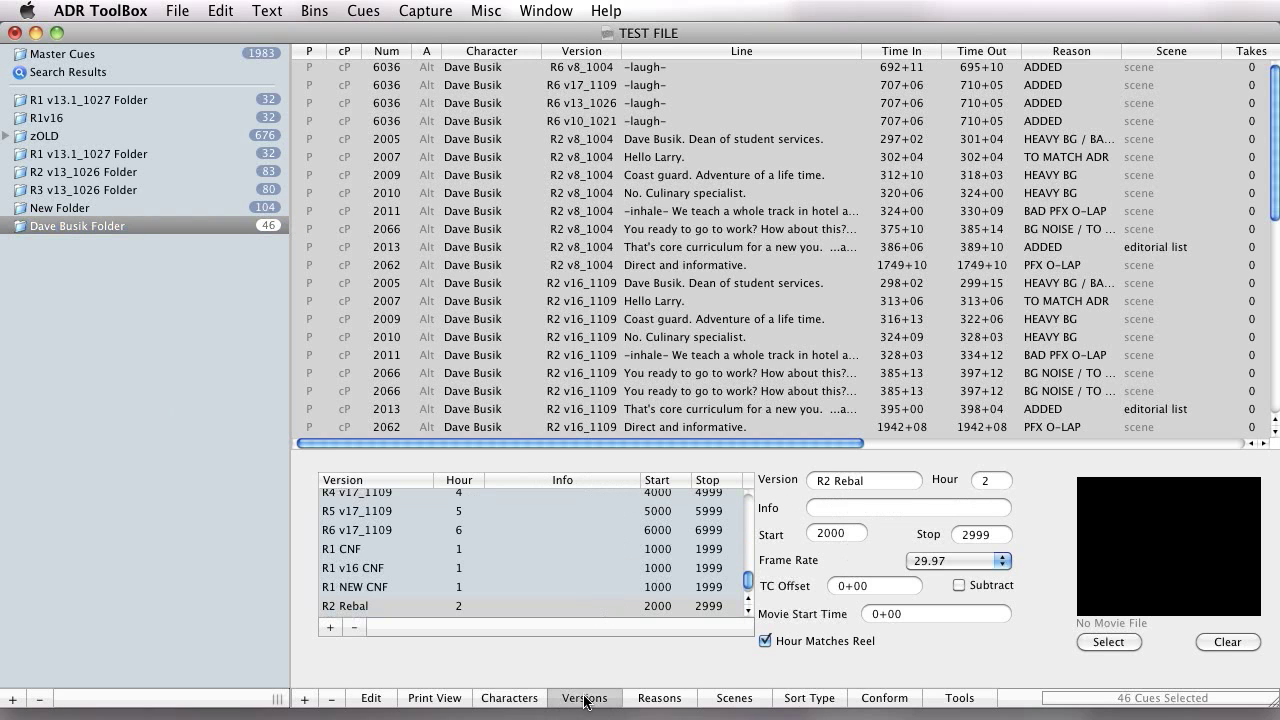
drag(325, 545, 57, 315)
click(77, 245)
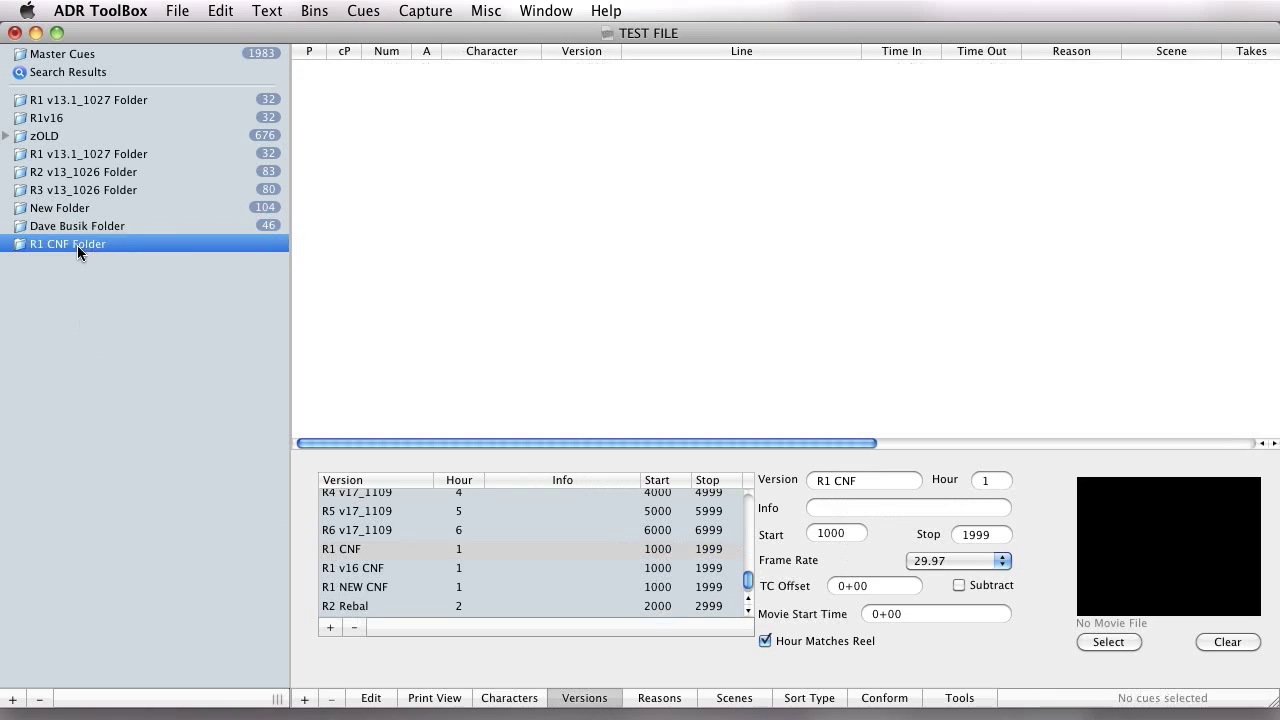
click(392, 552)
drag(381, 569, 125, 372)
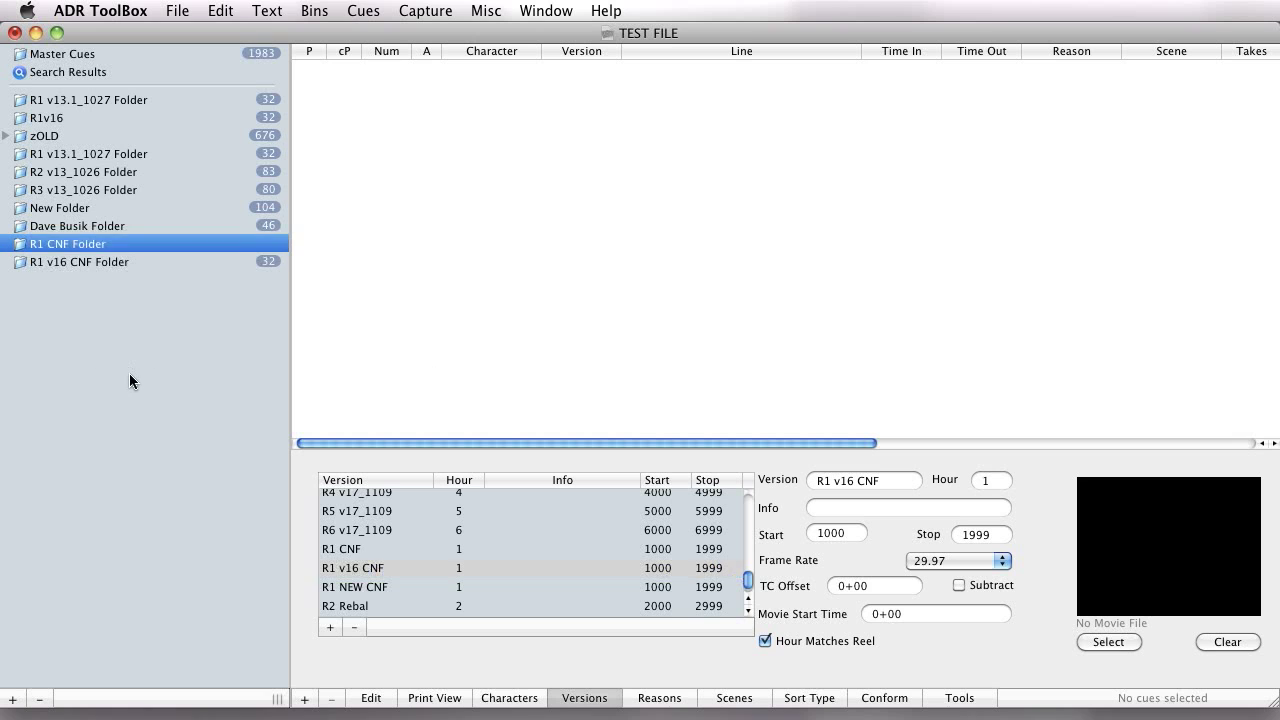
click(93, 262)
Create bins from the HEAVY BG reason and the shot on dub stage scene, and show the cues in the scene's bin.
click(655, 697)
drag(344, 575, 140, 388)
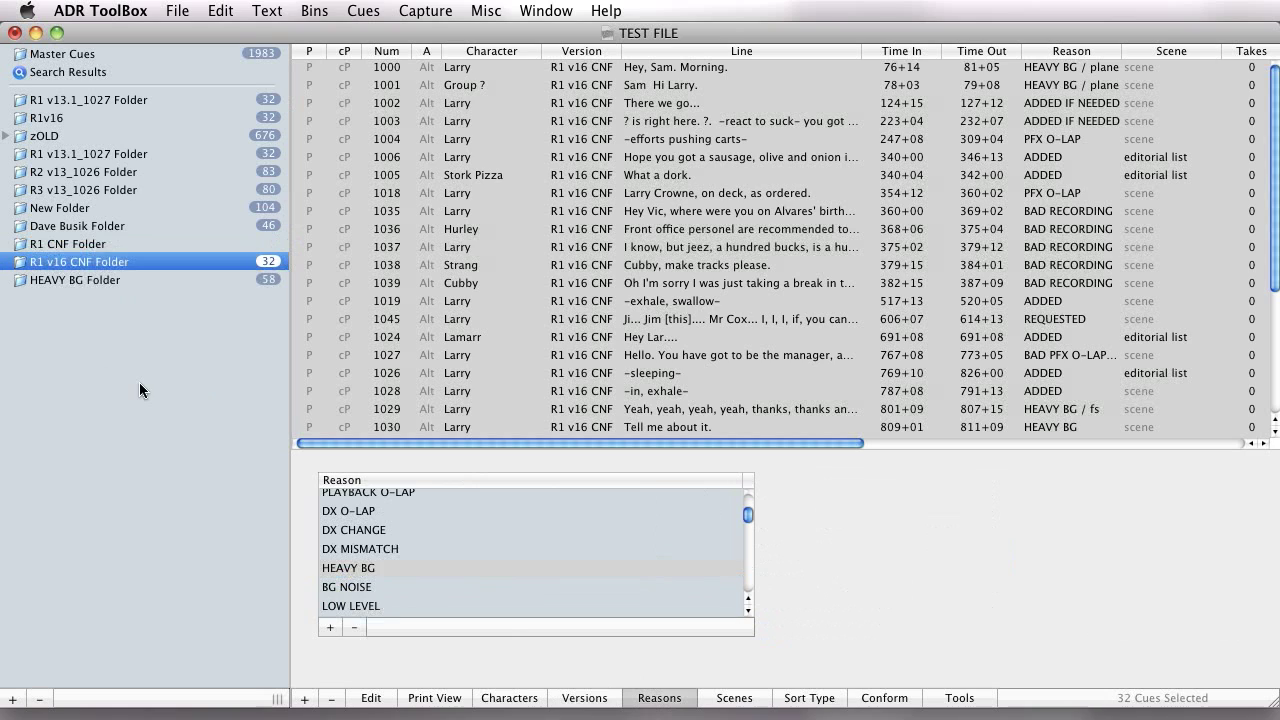
click(733, 698)
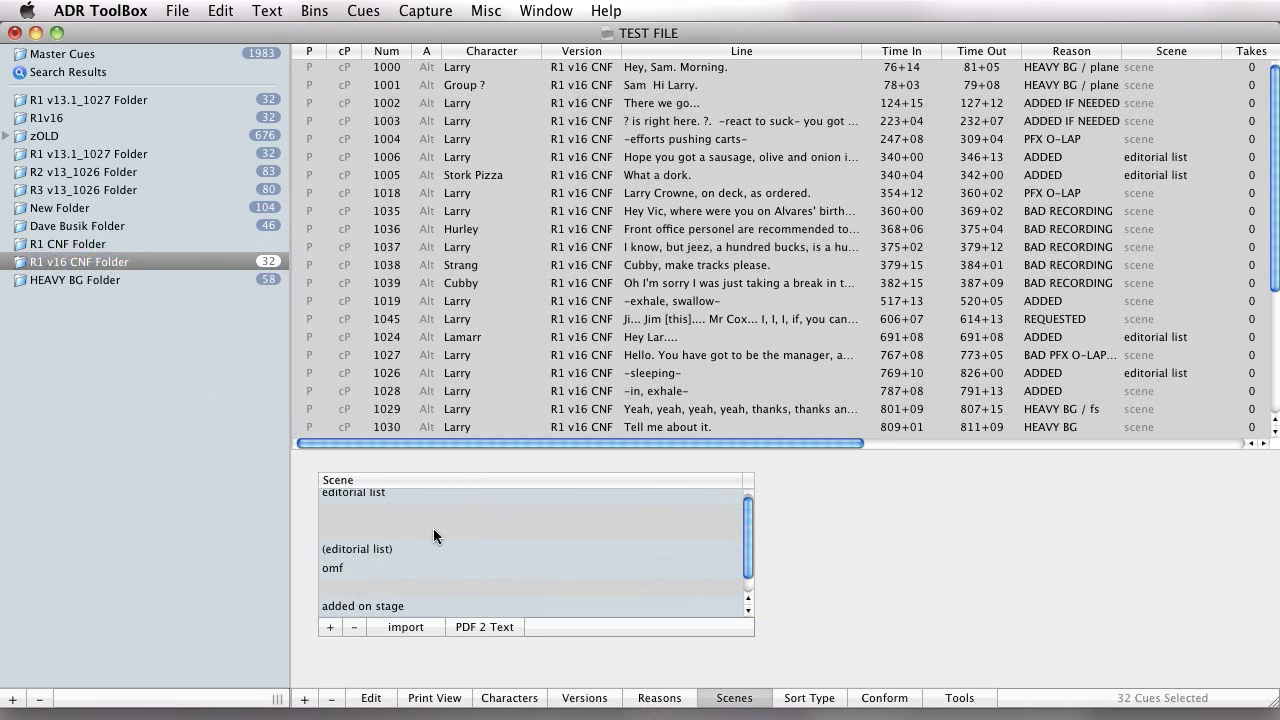
click(387, 535)
scroll(389, 535, down, 1)
drag(379, 606, 63, 300)
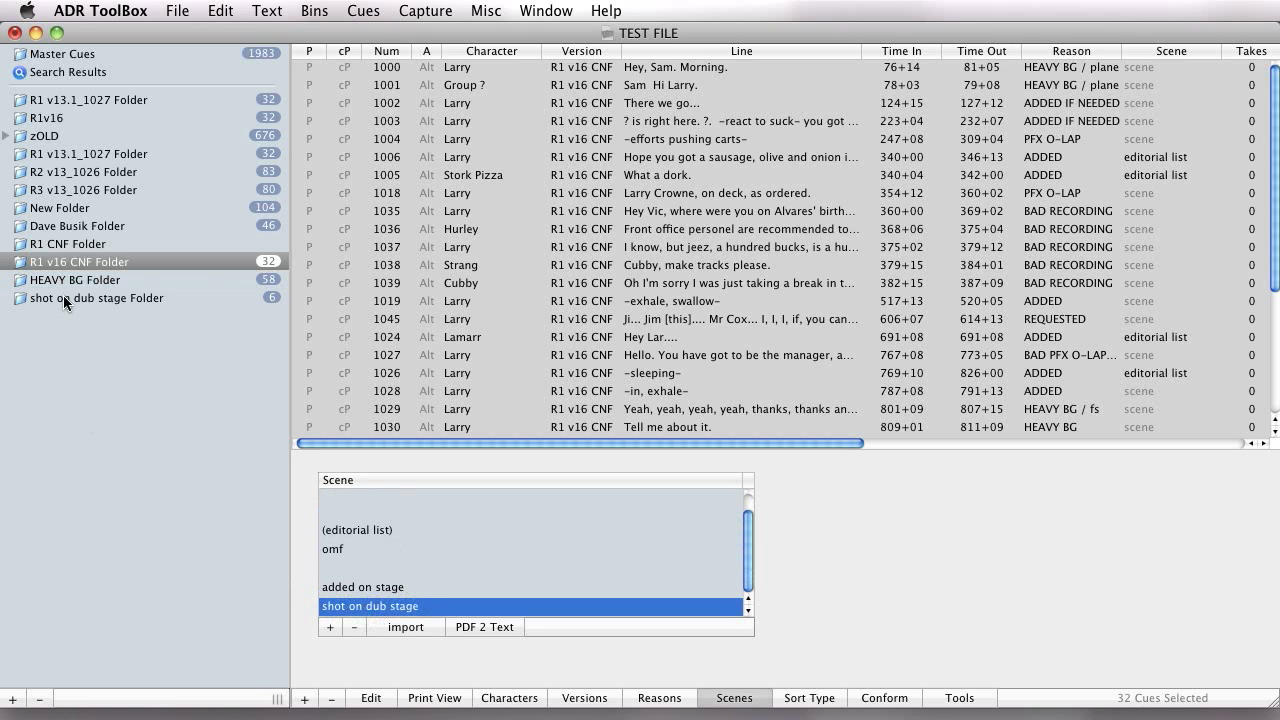
click(66, 303)
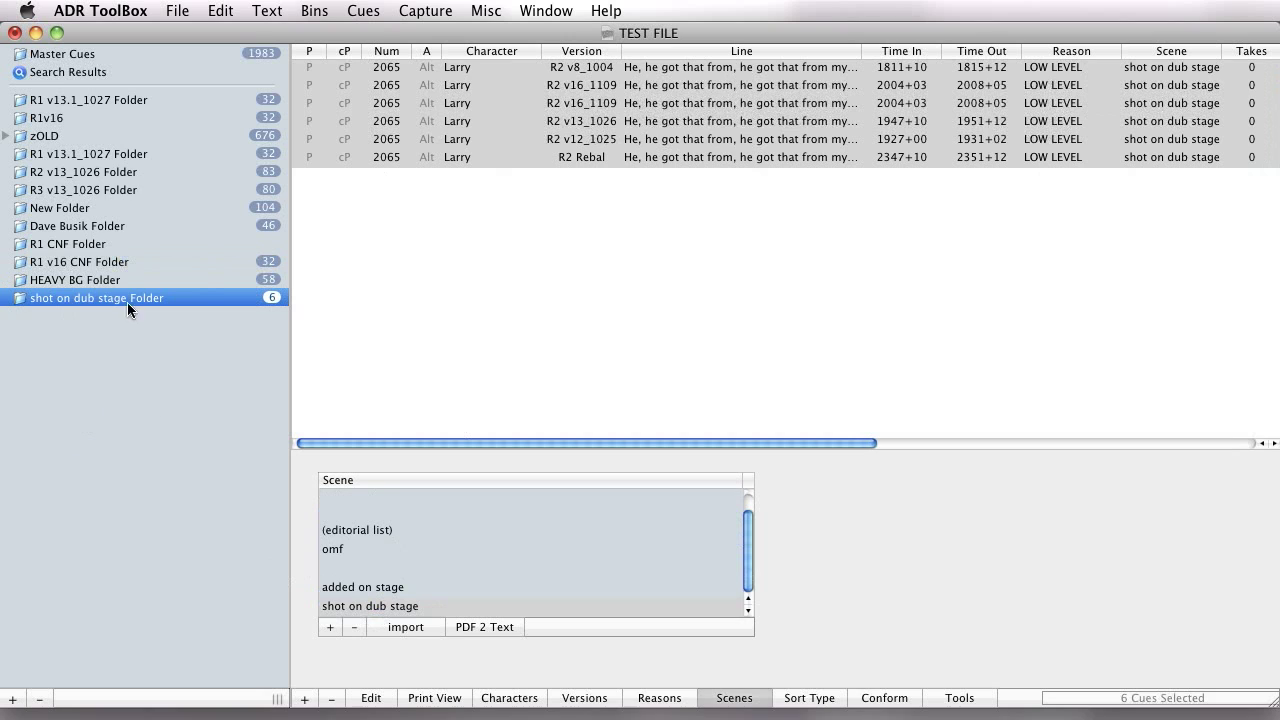
Look over the Conform and Tools views and the commands for opening the search, line count, editor and movie windows.
click(870, 702)
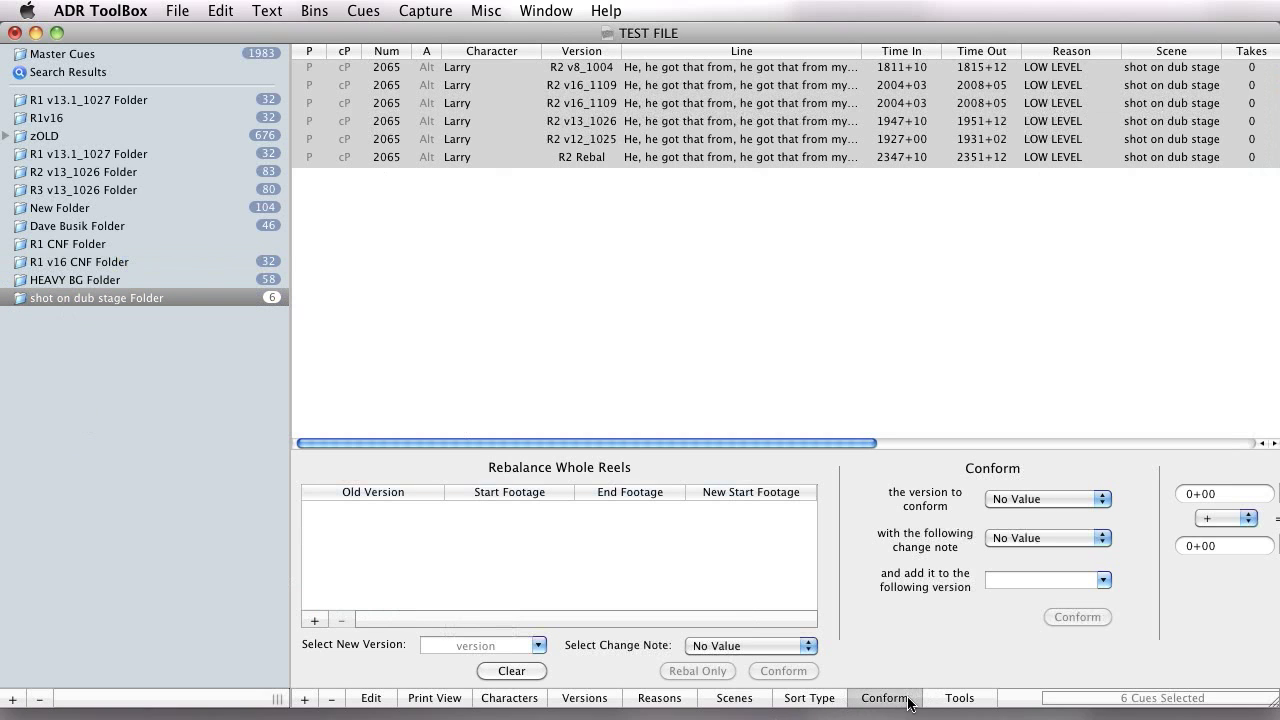
click(960, 698)
click(884, 698)
click(425, 10)
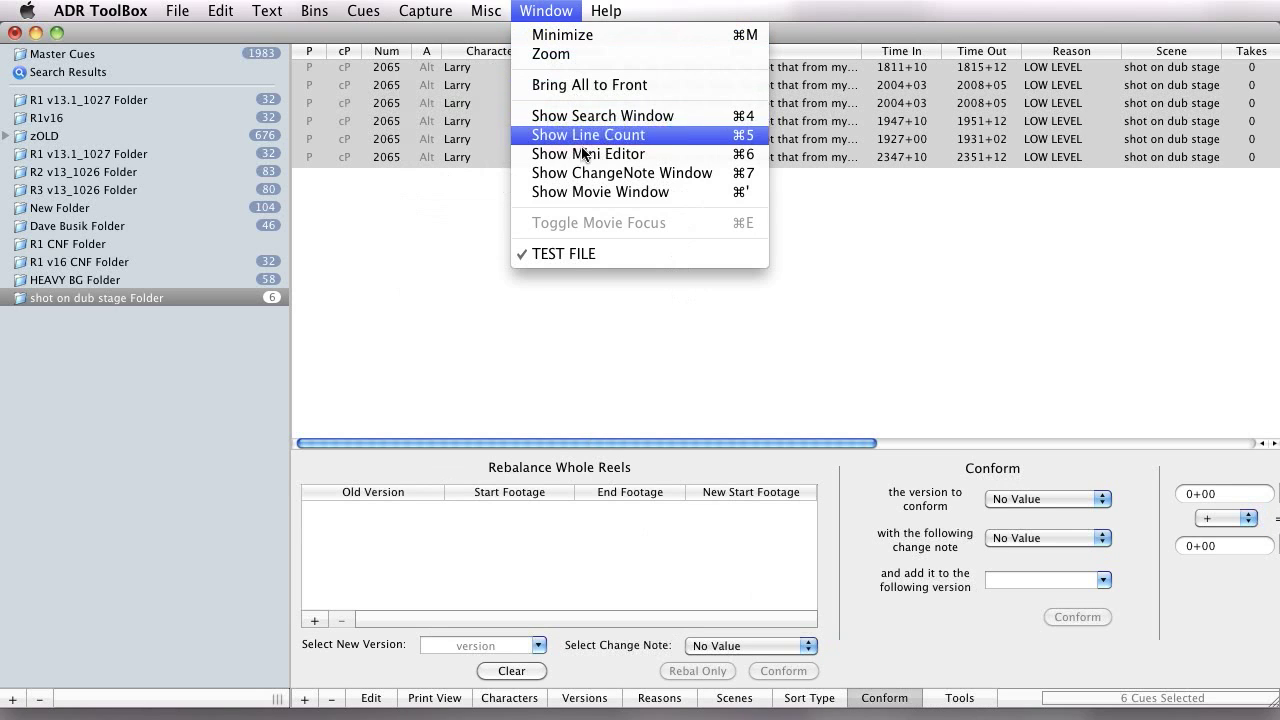
click(441, 191)
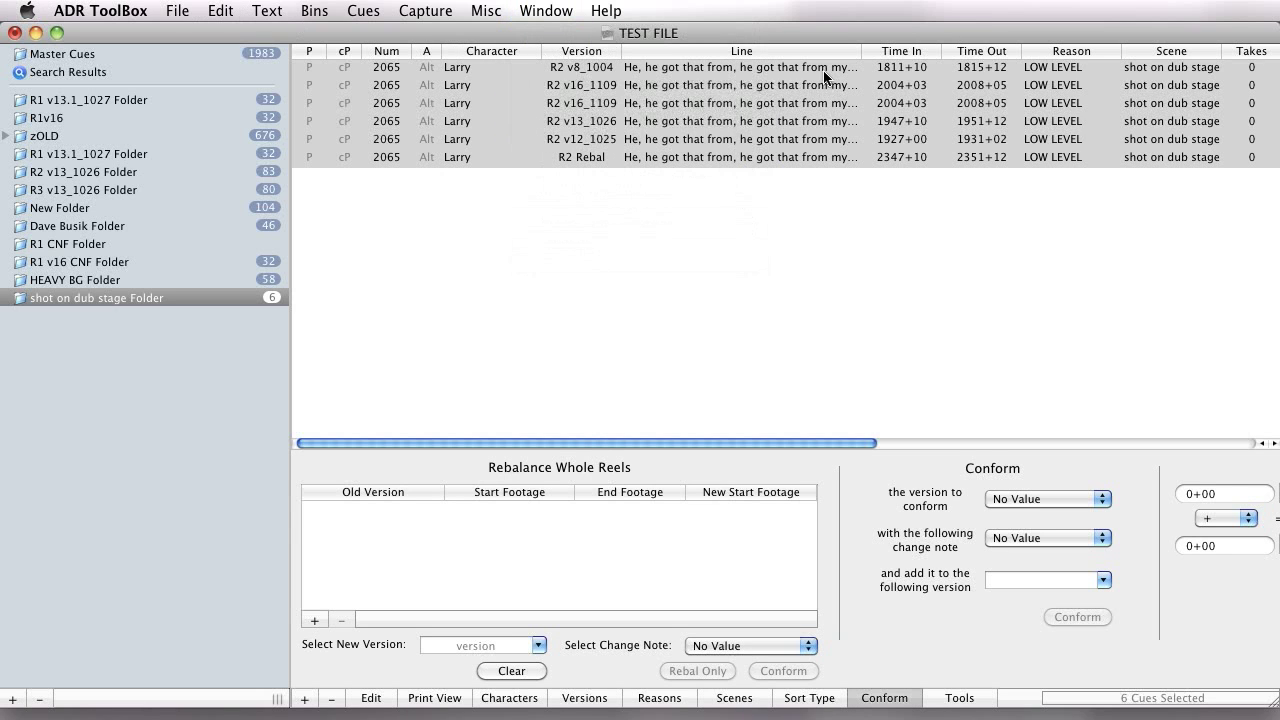